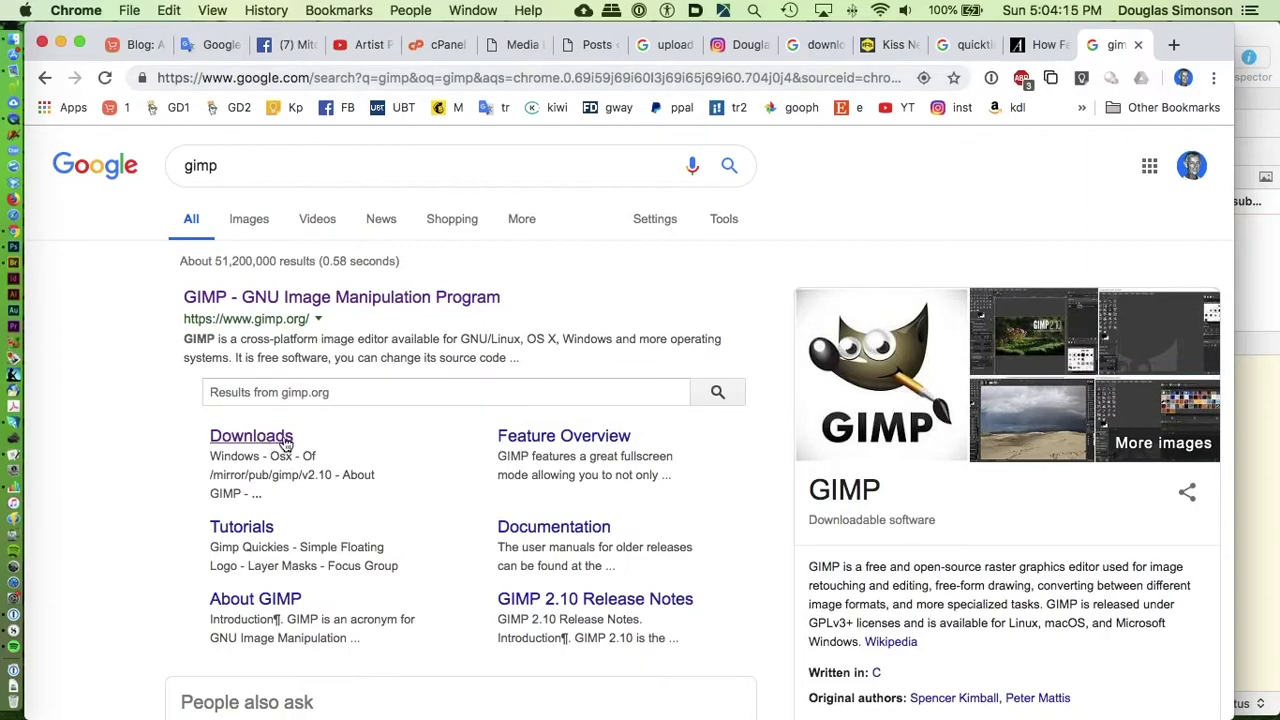
# Step: Go to the gimp.org Downloads page and scroll to the GIMP 2.10.10 macOS download buttons
pyautogui.click(275, 438)
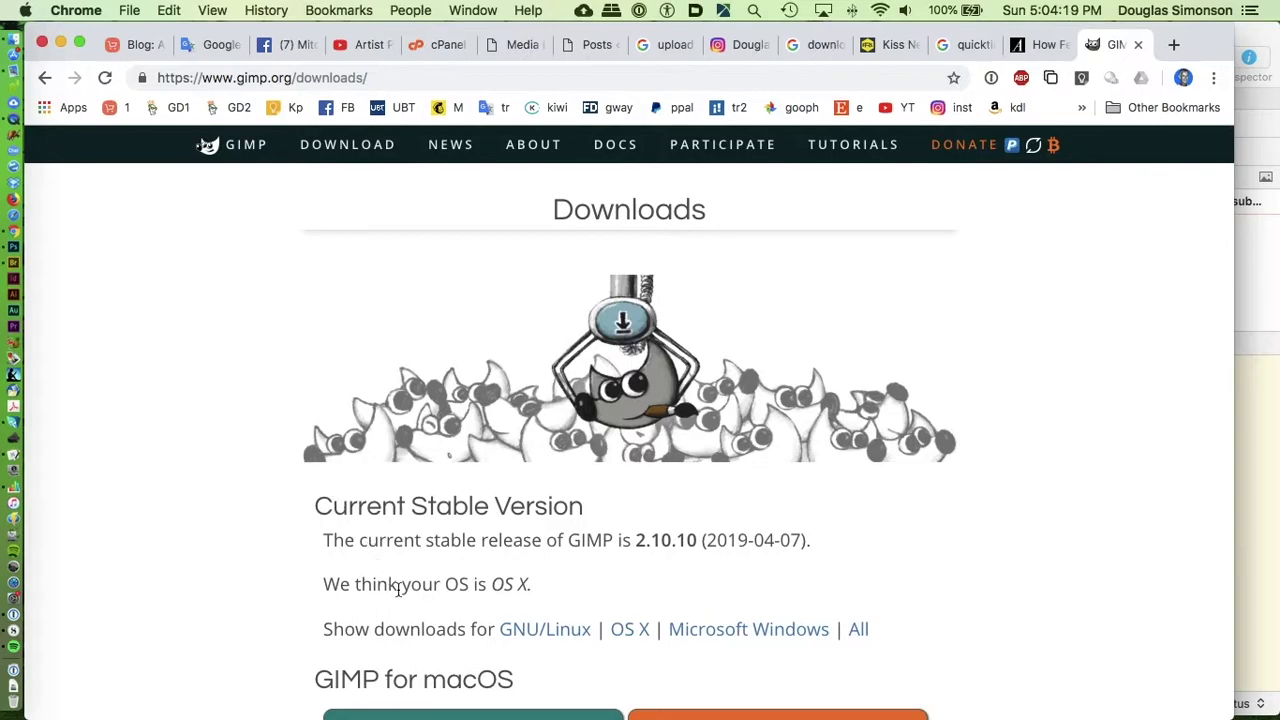
pyautogui.scroll(-3, 446, 571)
pyautogui.scroll(-5, 446, 571)
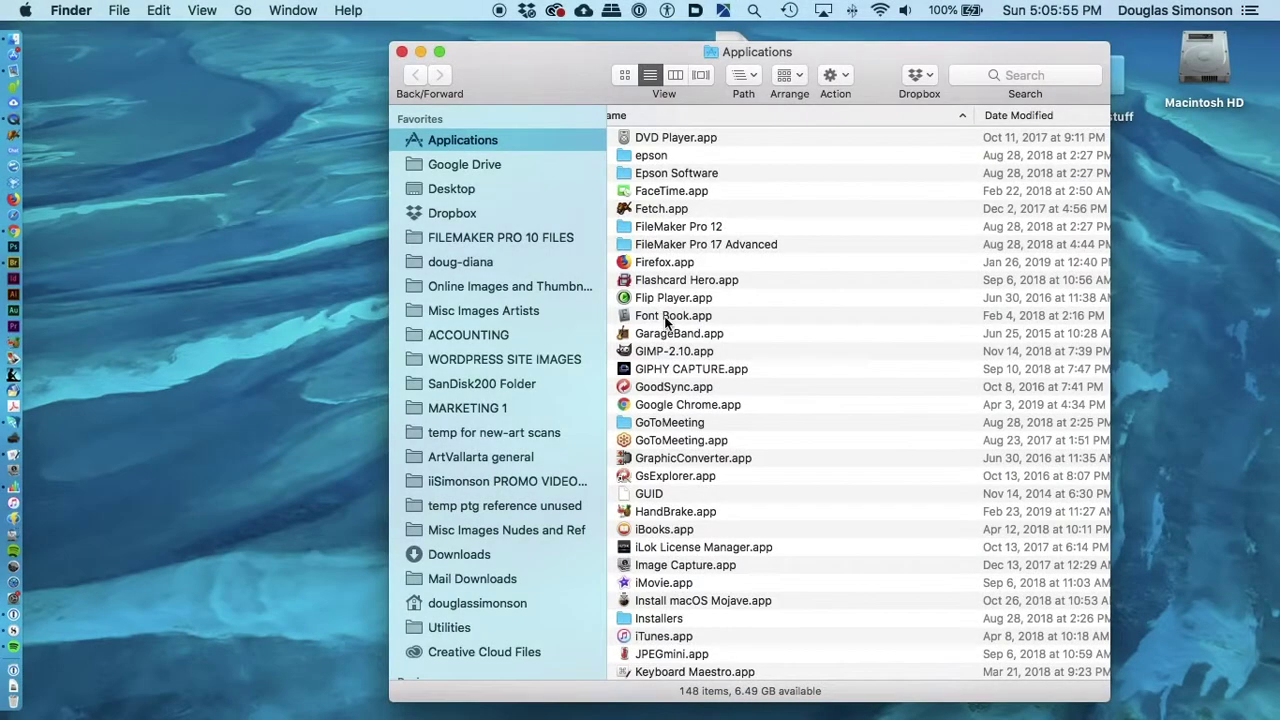
# Step: Launch GIMP-2.10.app from the Finder Applications folder
pyautogui.doubleClick(670, 352)
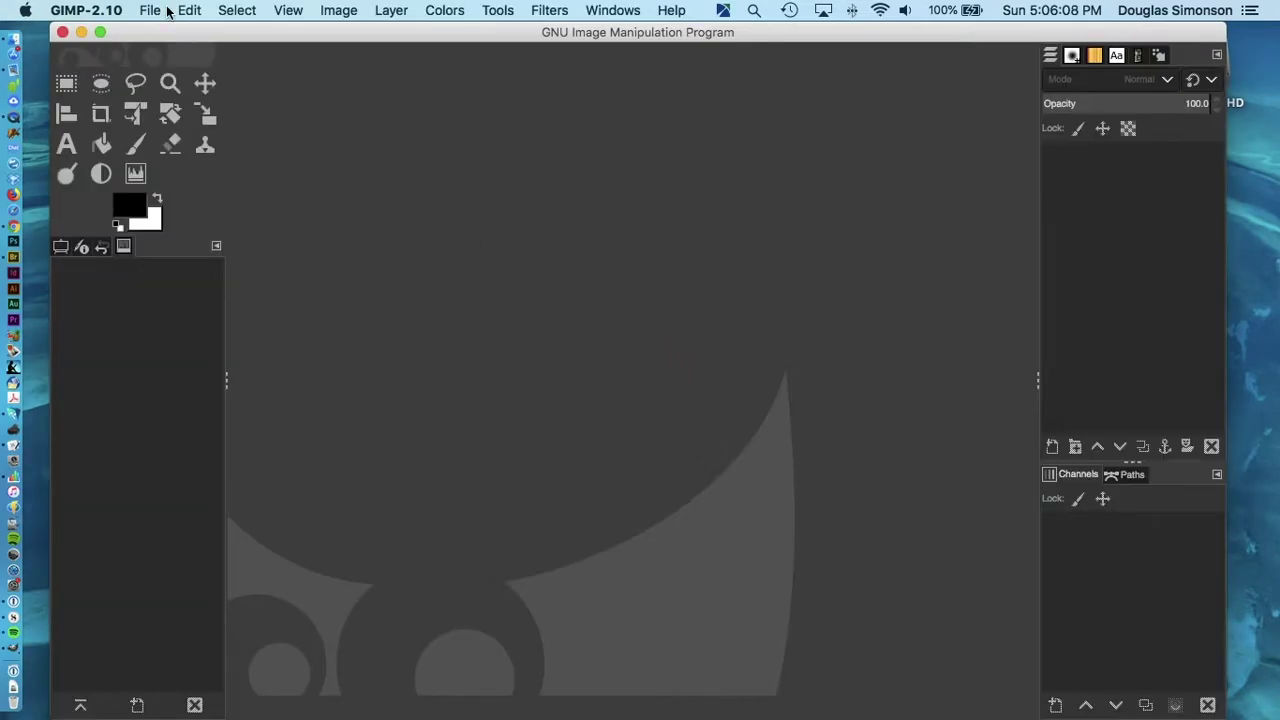
# Step: Open test-img-photoshop-tweak-3.jpg and tweak-2.jpg together from the SanDisk200 tweaking imgs folder
pyautogui.click(150, 10)
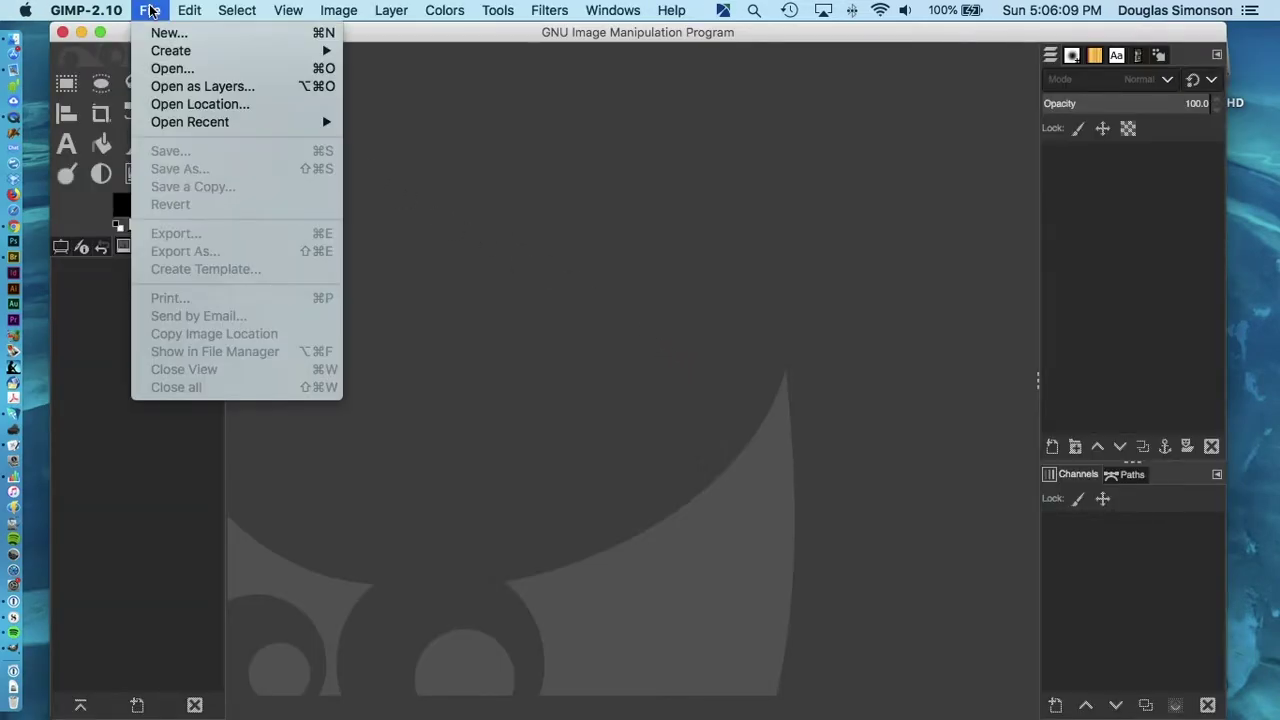
pyautogui.click(191, 72)
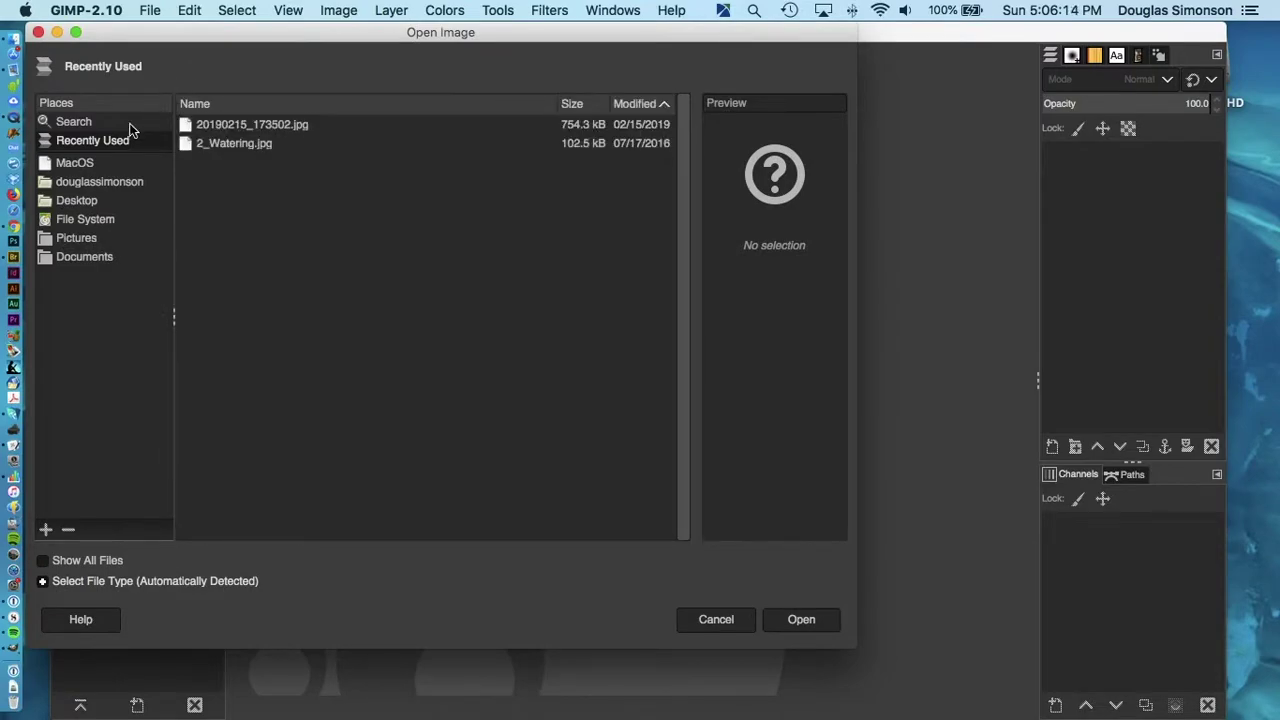
pyautogui.click(72, 181)
pyautogui.doubleClick(248, 388)
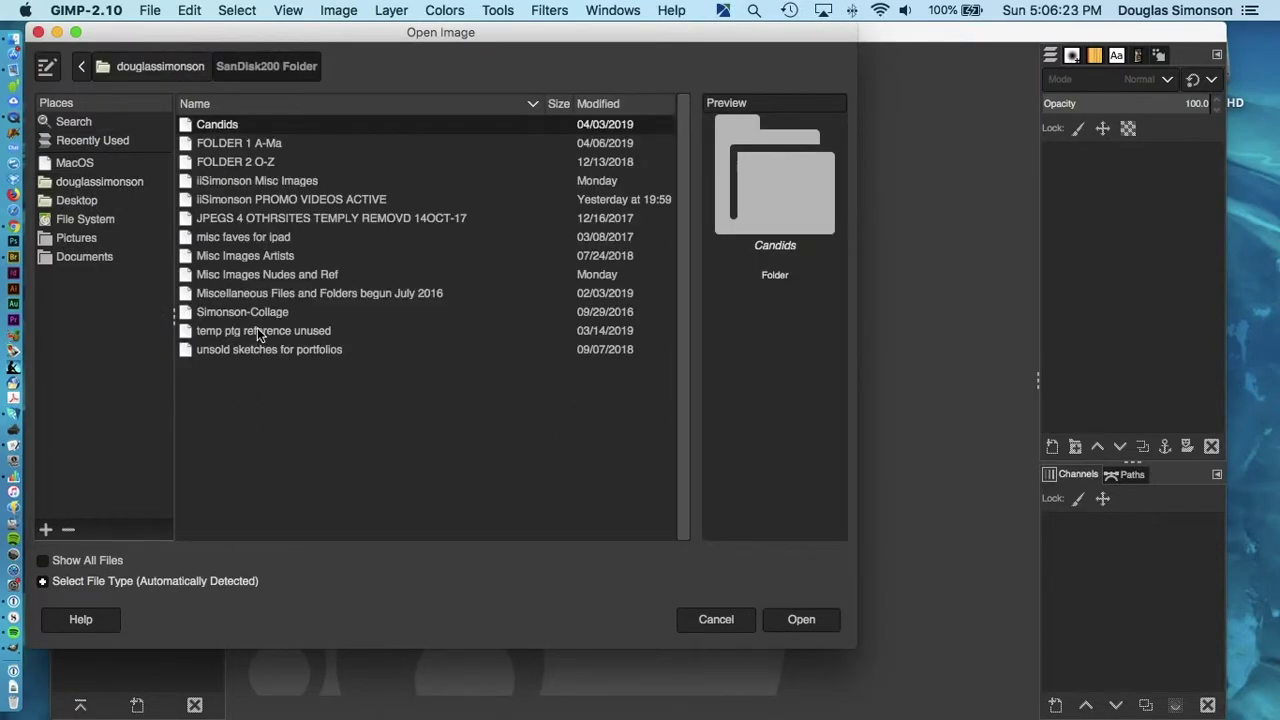
pyautogui.doubleClick(262, 200)
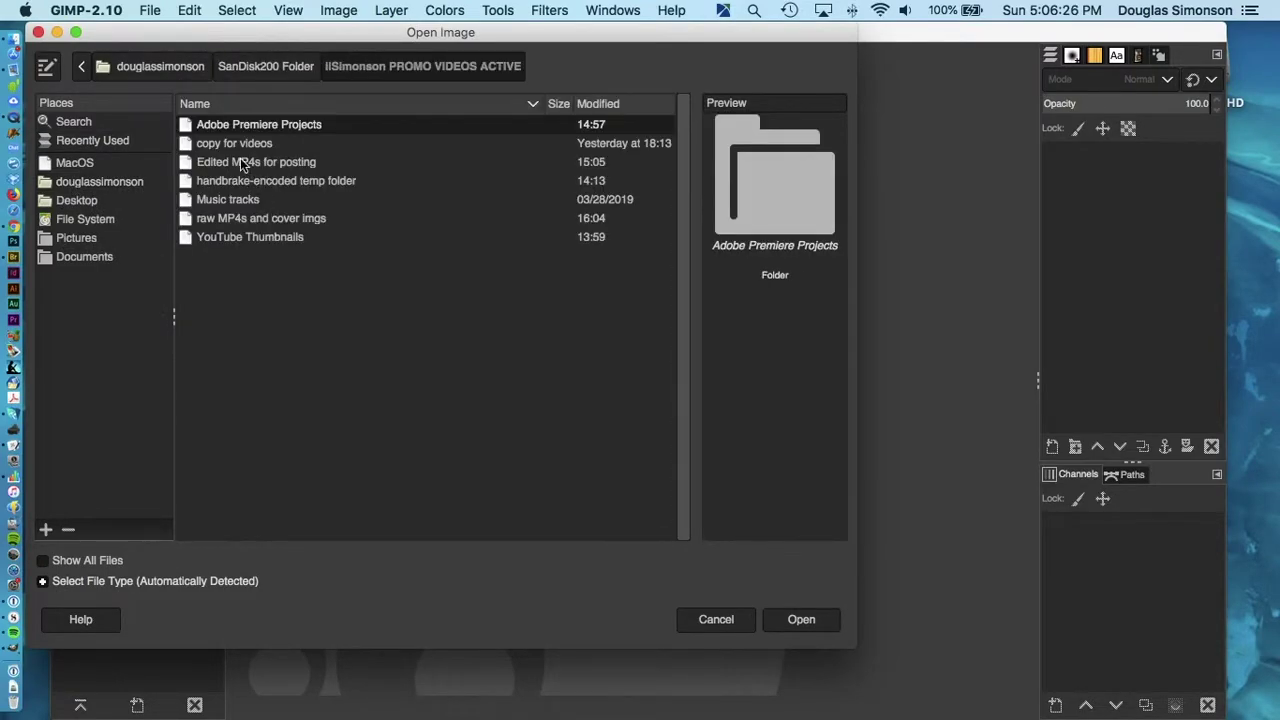
pyautogui.doubleClick(190, 219)
pyautogui.doubleClick(194, 181)
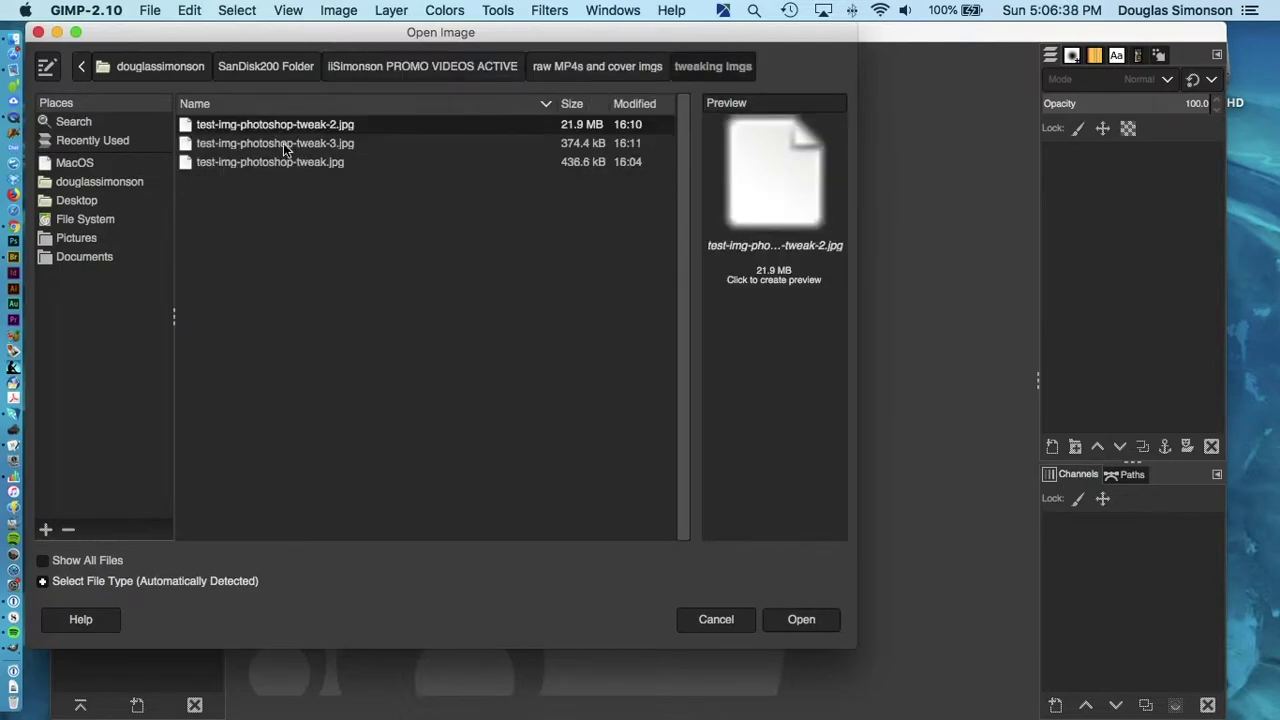
pyautogui.click(297, 149)
pyautogui.keyDown('shift'); pyautogui.click(302, 128); pyautogui.keyUp('shift')
pyautogui.press('Return')
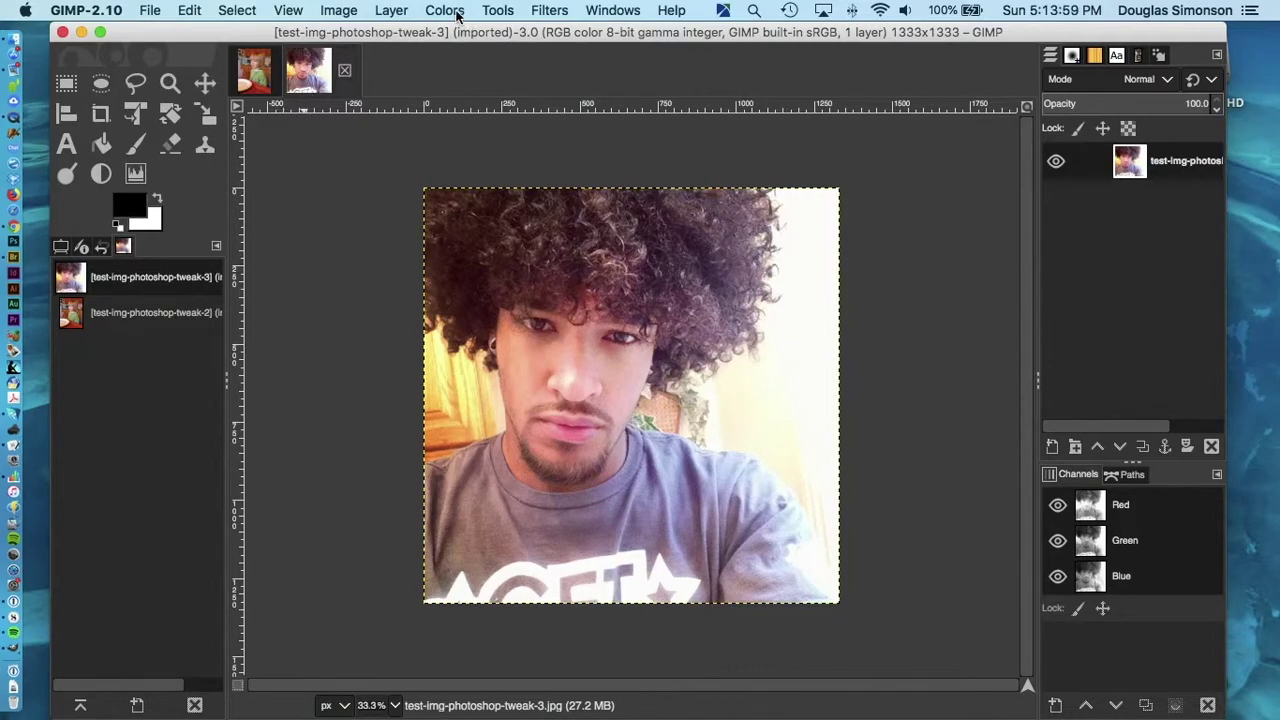
# Step: Apply Levels to the portrait with input black point 25 and white point 236
pyautogui.click(452, 12)
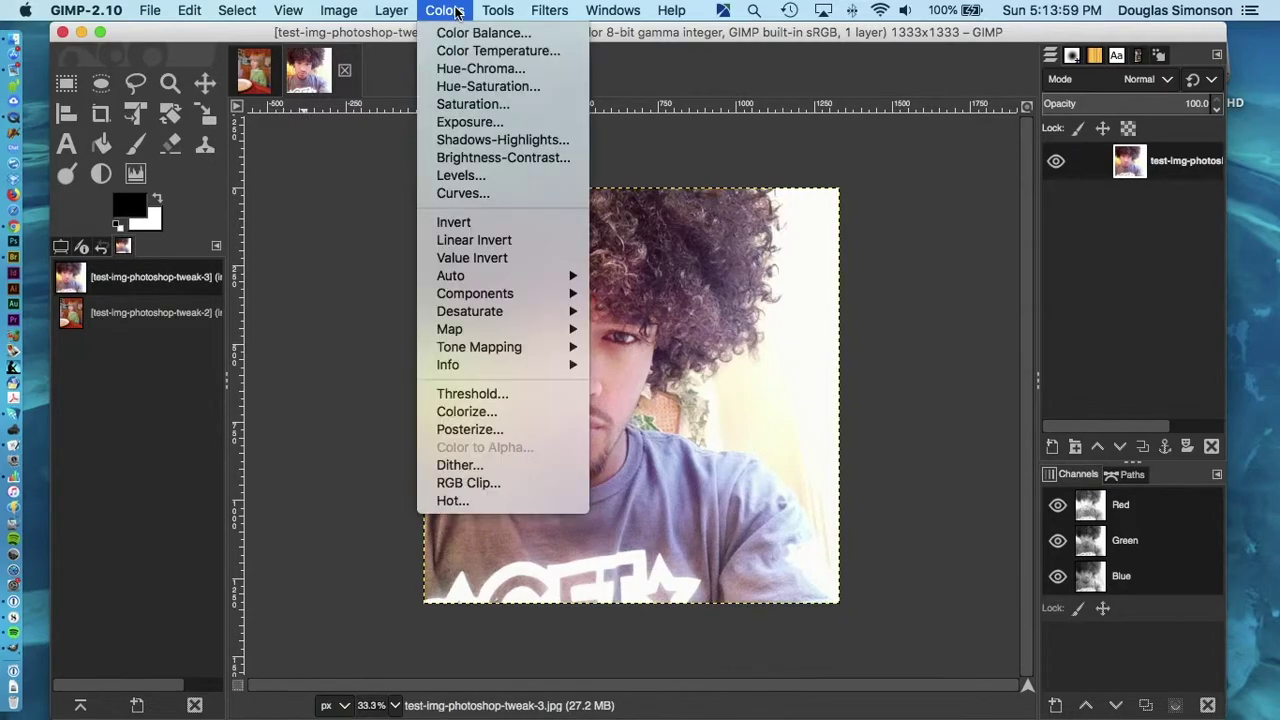
pyautogui.click(463, 175)
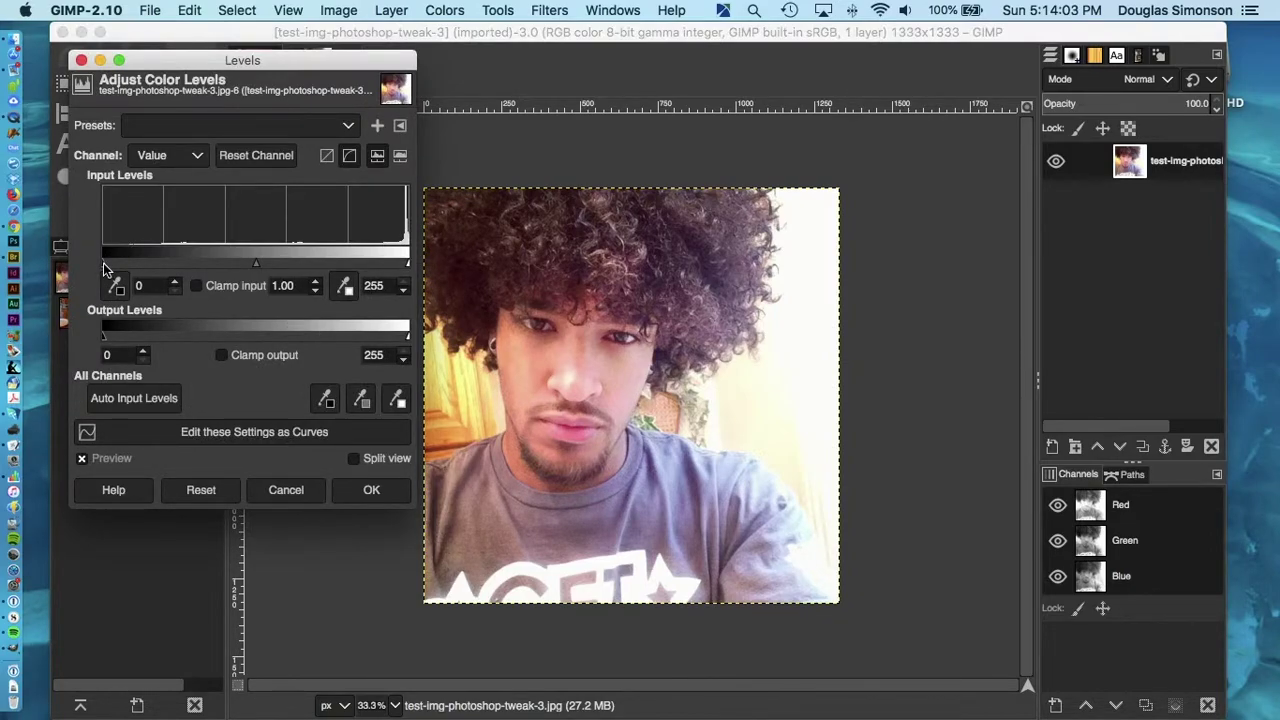
pyautogui.moveTo(104, 268); pyautogui.dragTo(133, 270)
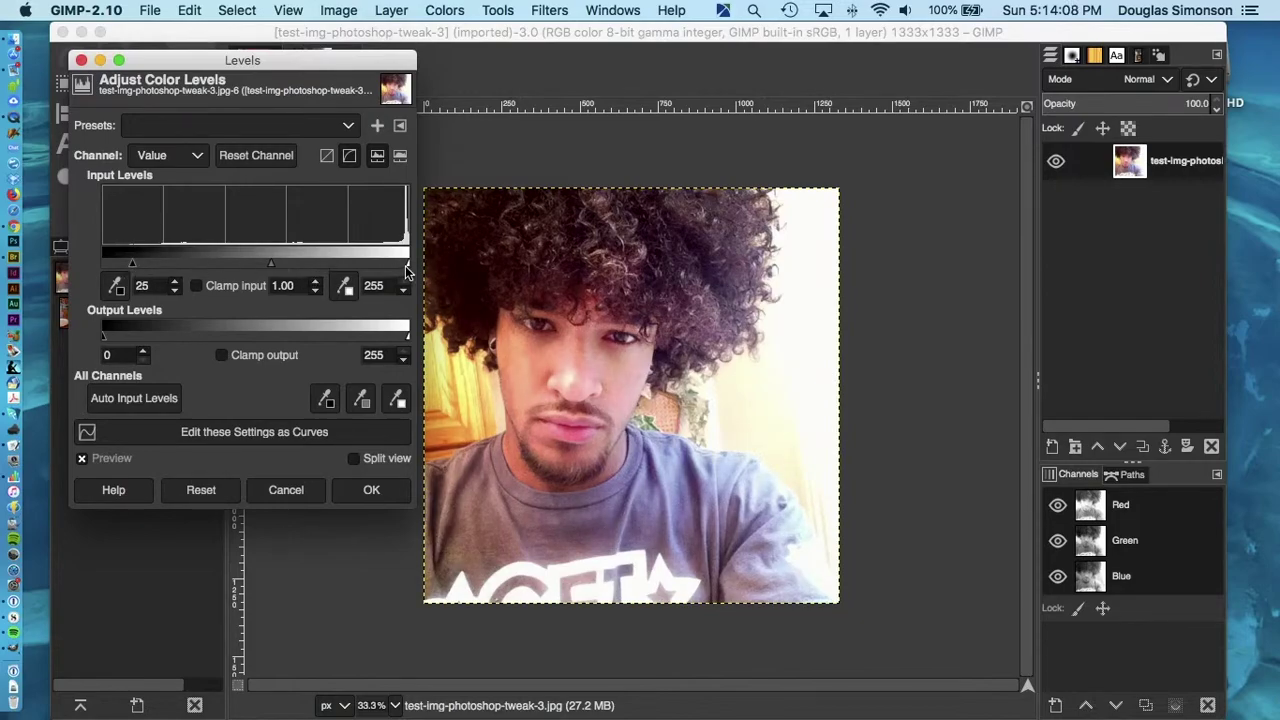
pyautogui.moveTo(407, 268)
pyautogui.mouseDown()
pyautogui.moveTo(370, 266)
pyautogui.moveTo(386, 267)
pyautogui.mouseUp()
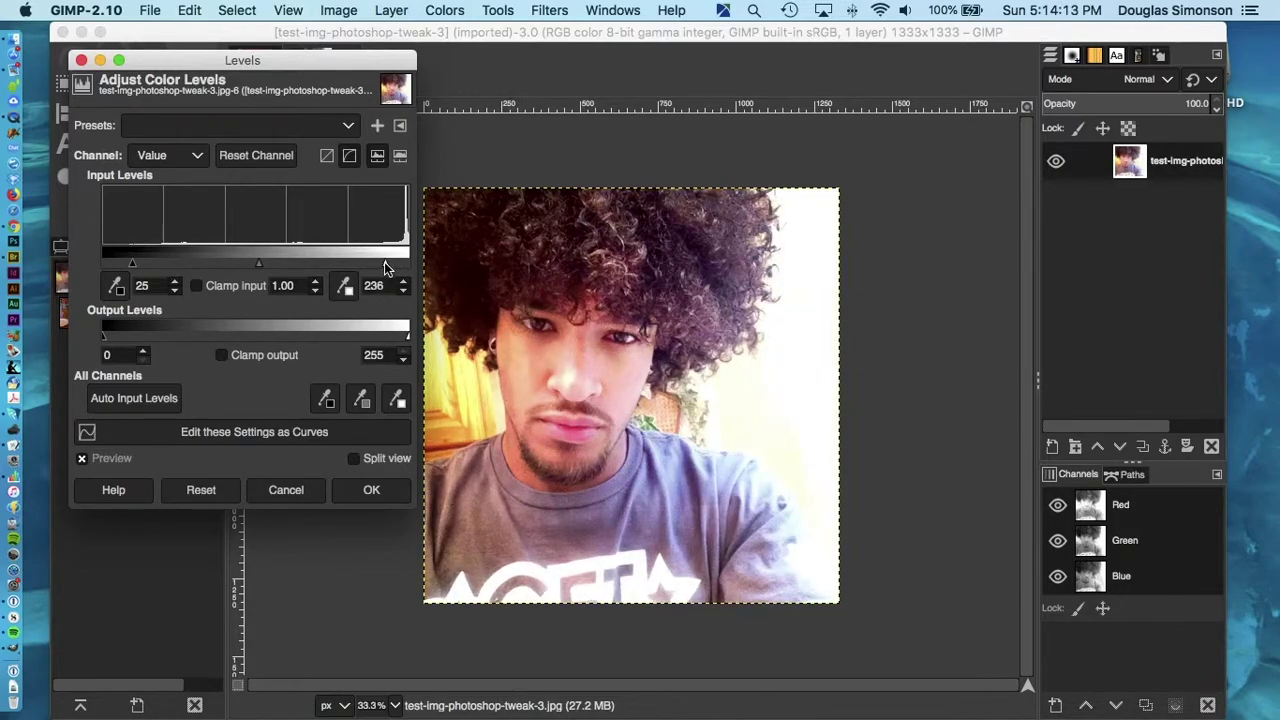
pyautogui.click(371, 492)
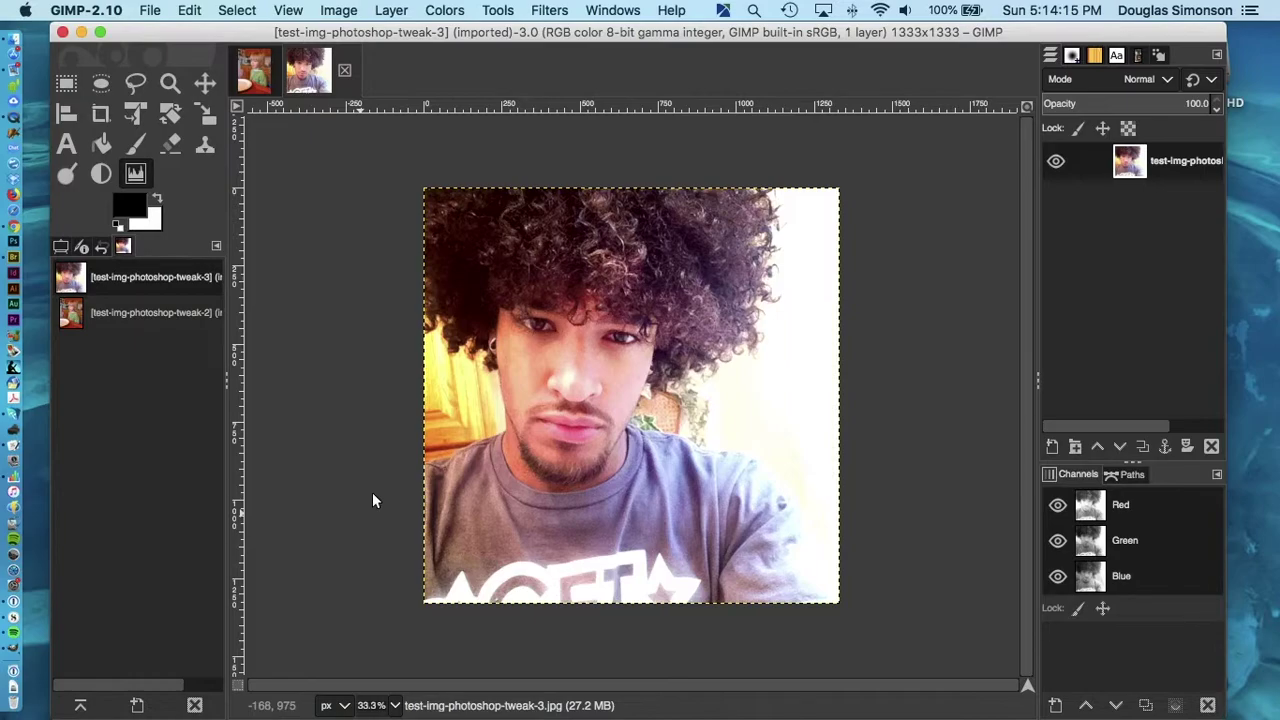
# Step: Open the Saturation adjustment and try a scale of 1.5
pyautogui.click(440, 12)
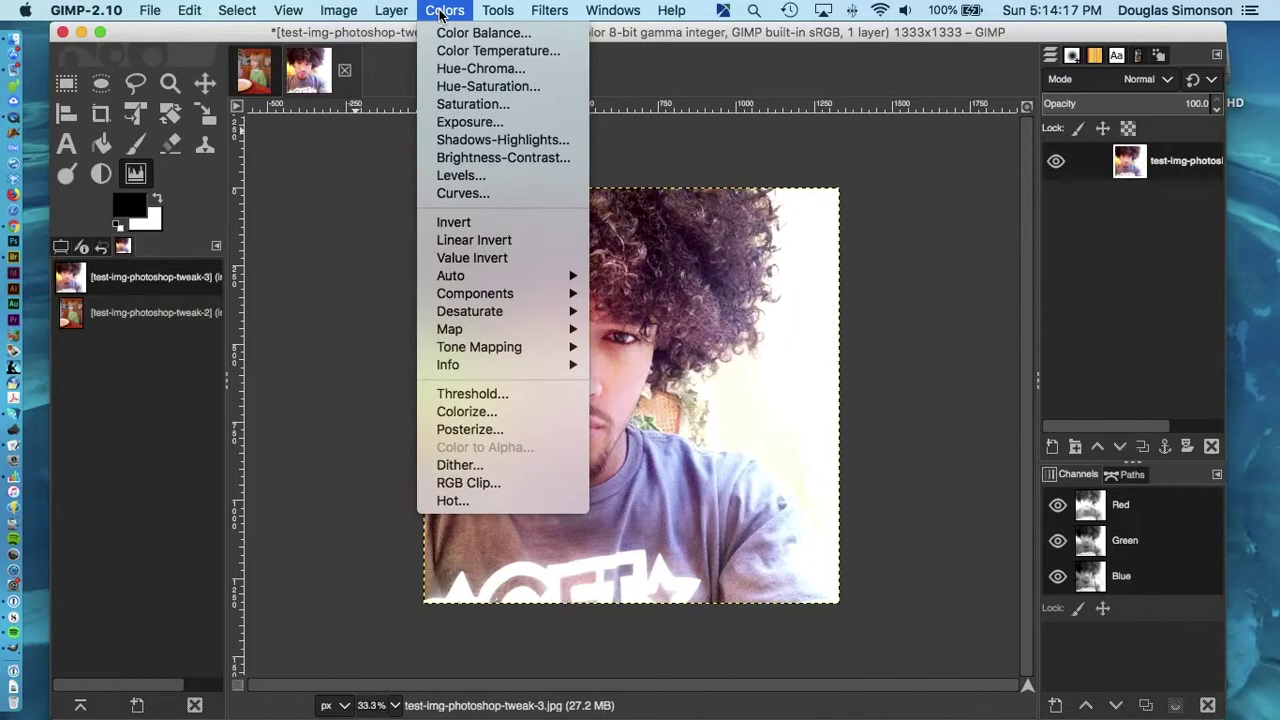
pyautogui.click(447, 106)
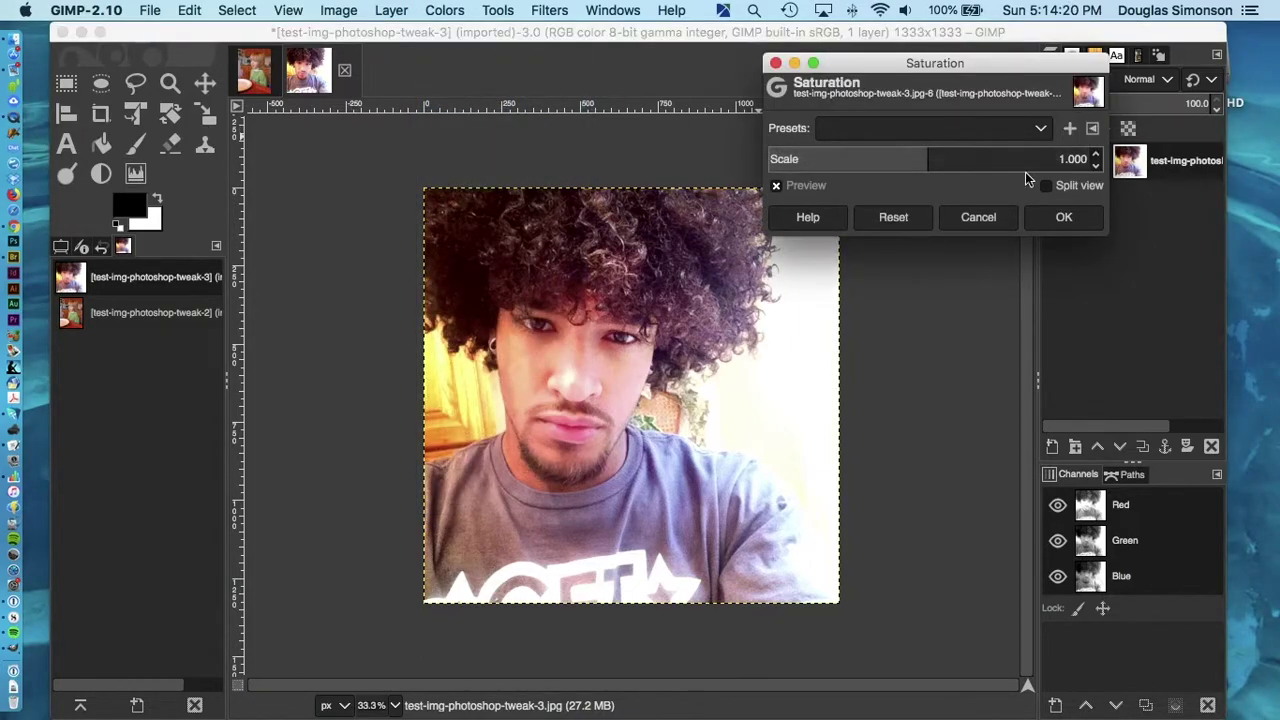
pyautogui.click(1068, 162)
pyautogui.doubleClick(1075, 159)
pyautogui.write('5')
pyautogui.press('Return')
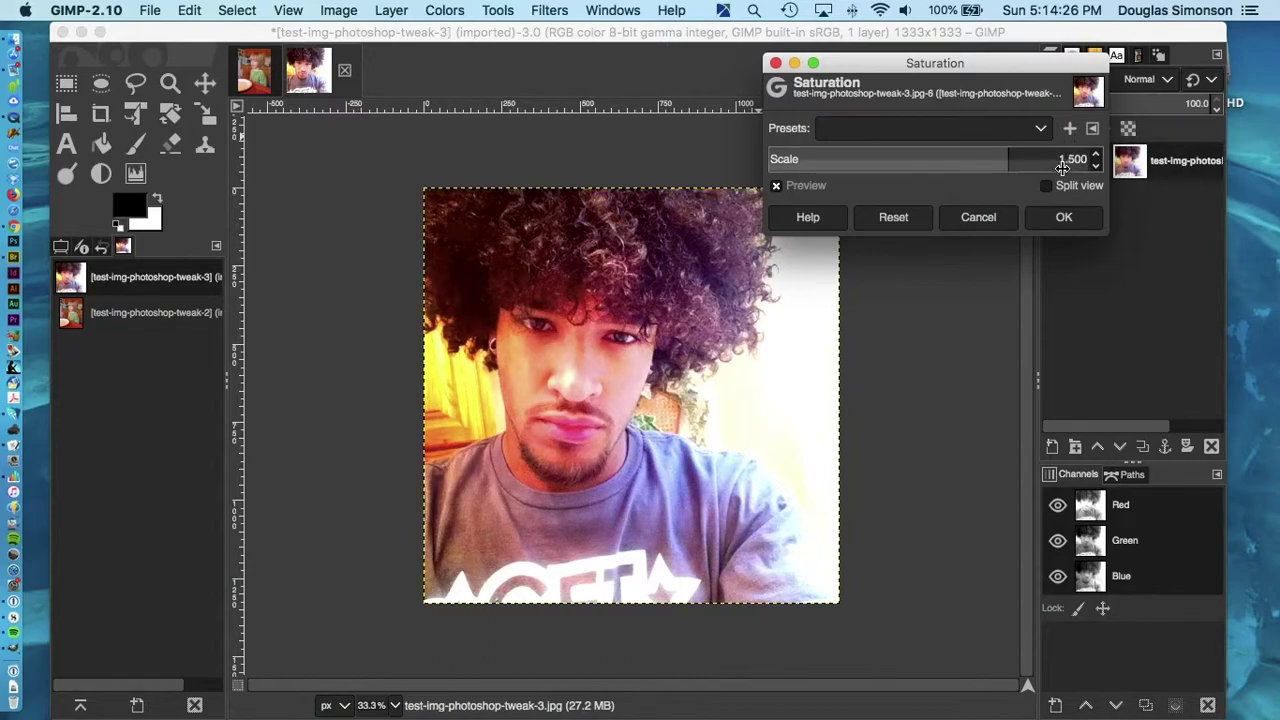
# Step: Preview saturation scales of 0 for grayscale and 8 for extreme saturation
pyautogui.click(1077, 159)
pyautogui.doubleClick(1077, 159)
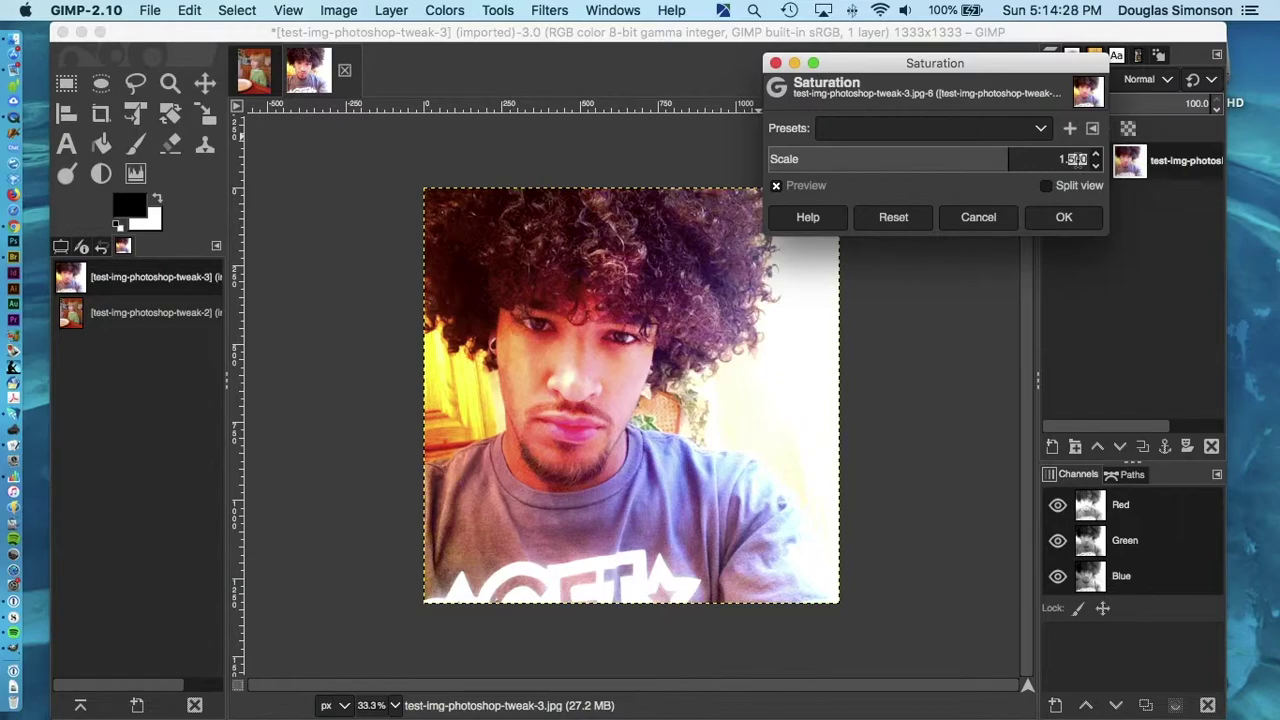
pyautogui.tripleClick(1077, 159)
pyautogui.write('0')
pyautogui.press('Return')
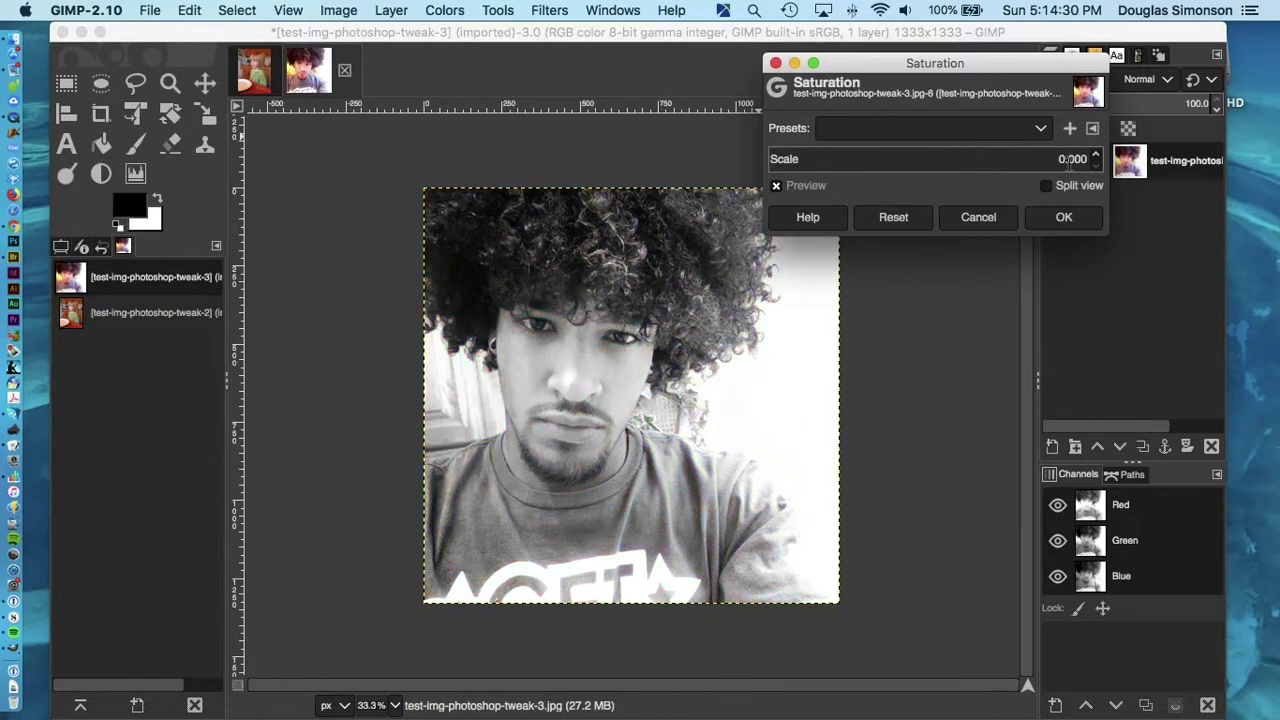
pyautogui.doubleClick(1073, 159)
pyautogui.tripleClick(1075, 159)
pyautogui.write('8')
pyautogui.press('Return')
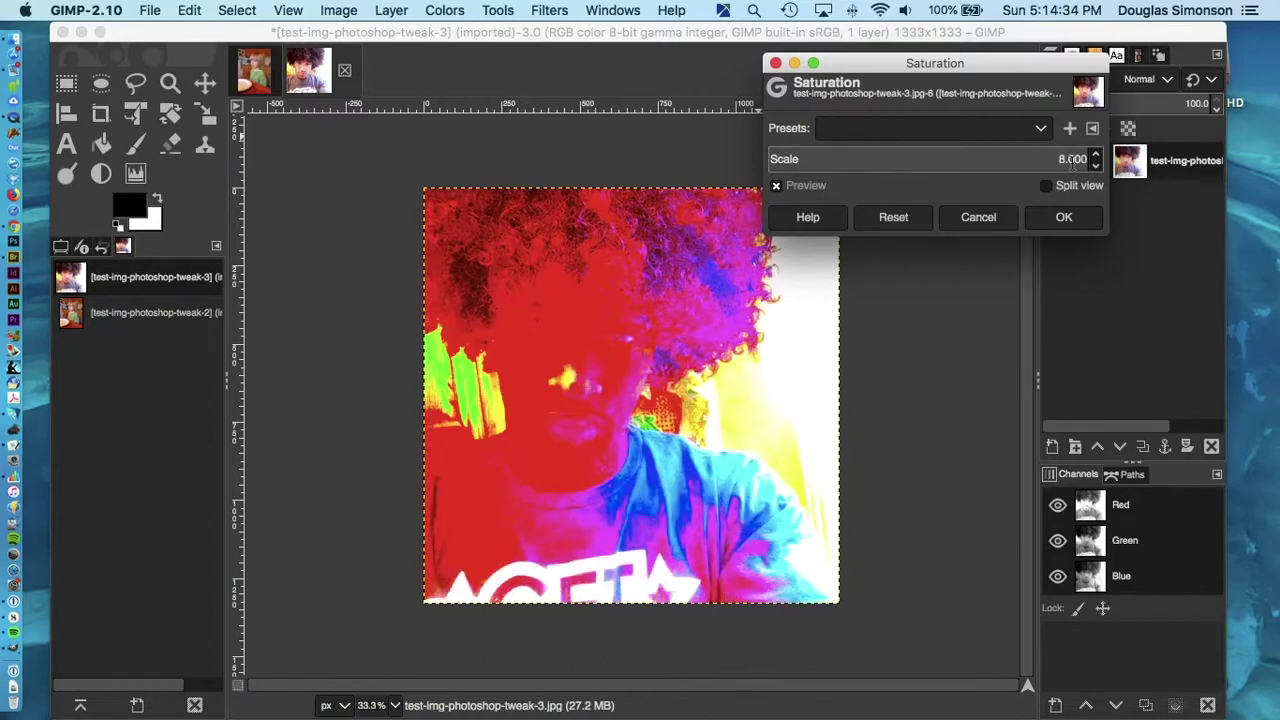
# Step: Set the saturation scale to 1.2 and apply it to the portrait
pyautogui.tripleClick(1068, 159)
pyautogui.write('1.2')
pyautogui.press('Return')
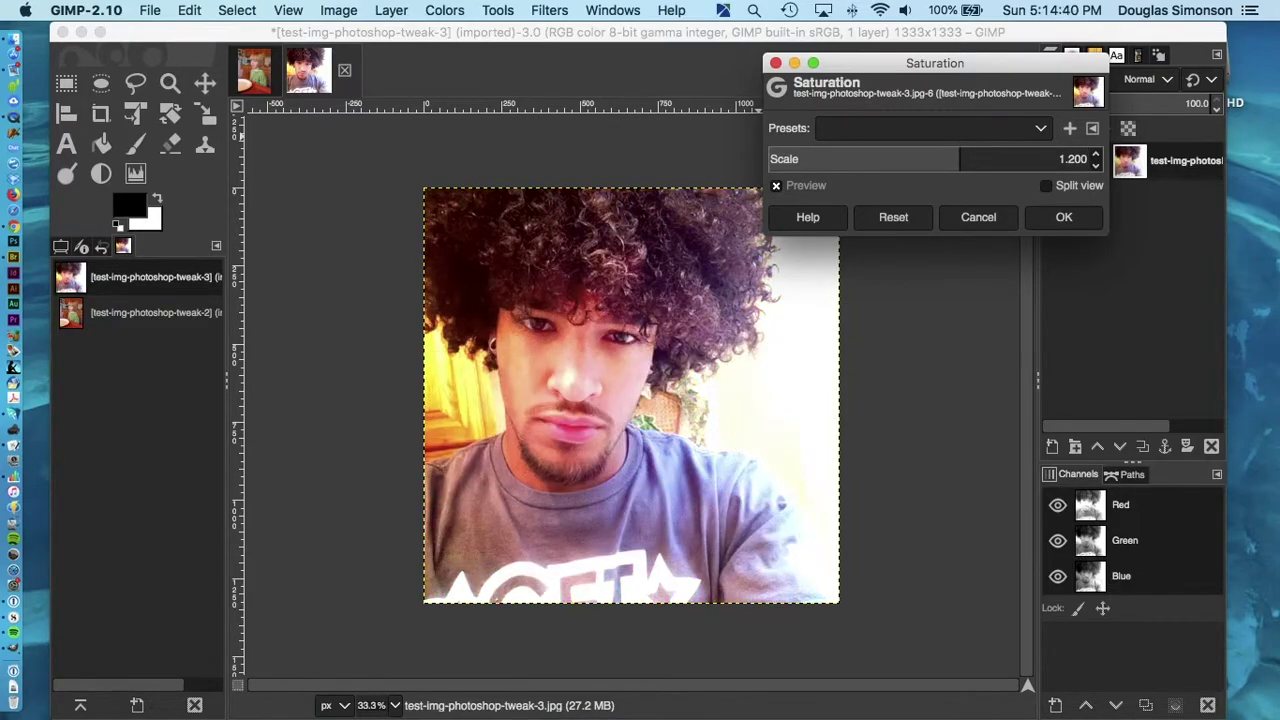
pyautogui.click(1066, 220)
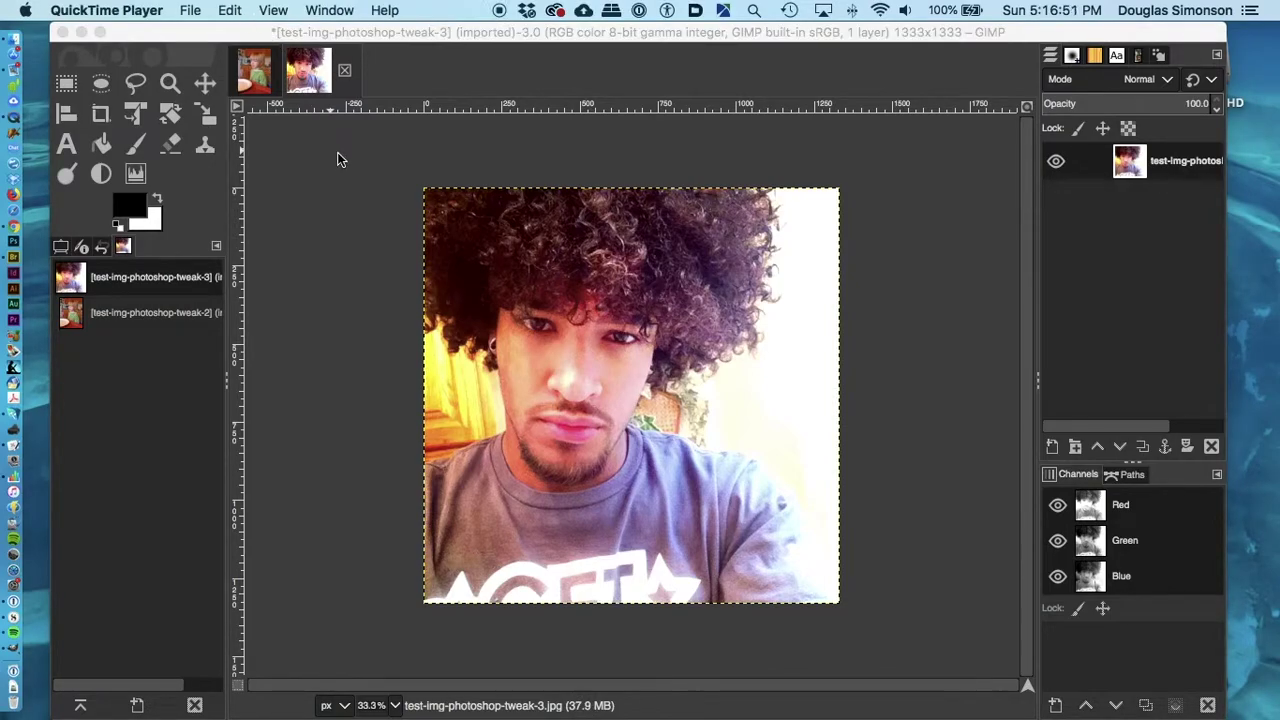
# Step: Open the Filters > Enhance > Despeckle filter for the portrait, moving its dialog aside
pyautogui.click(340, 160)
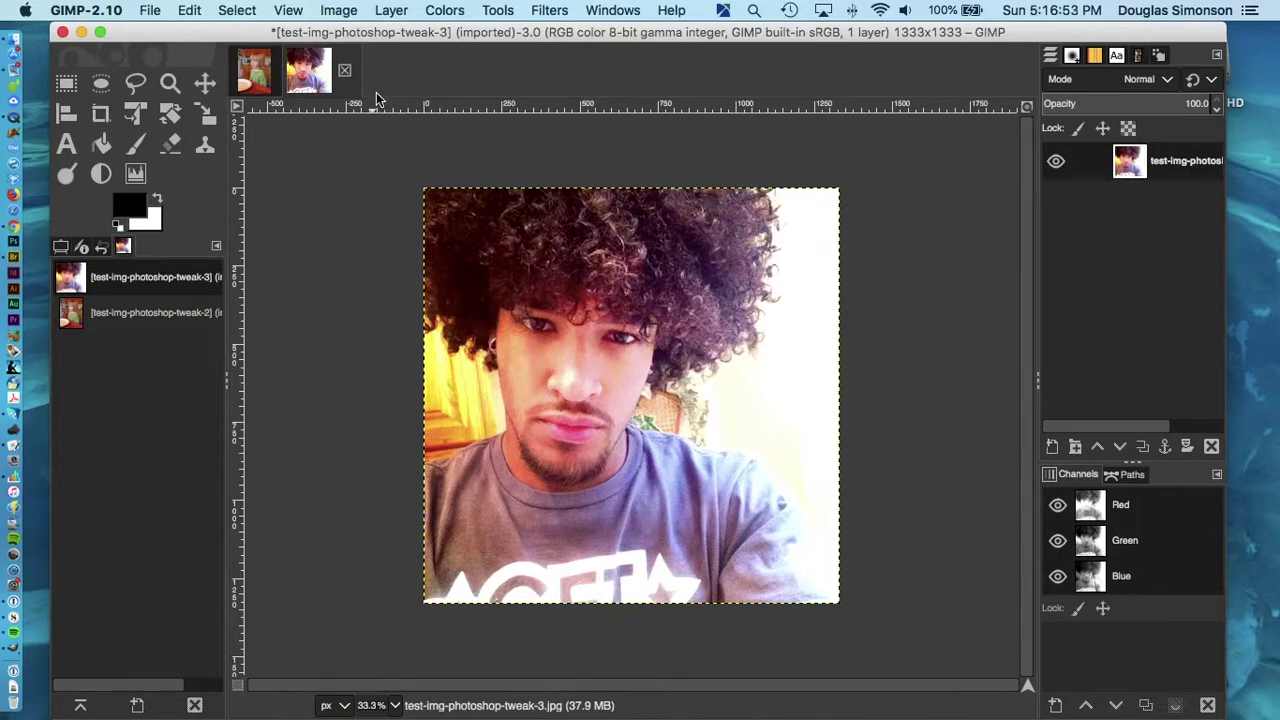
pyautogui.click(553, 10)
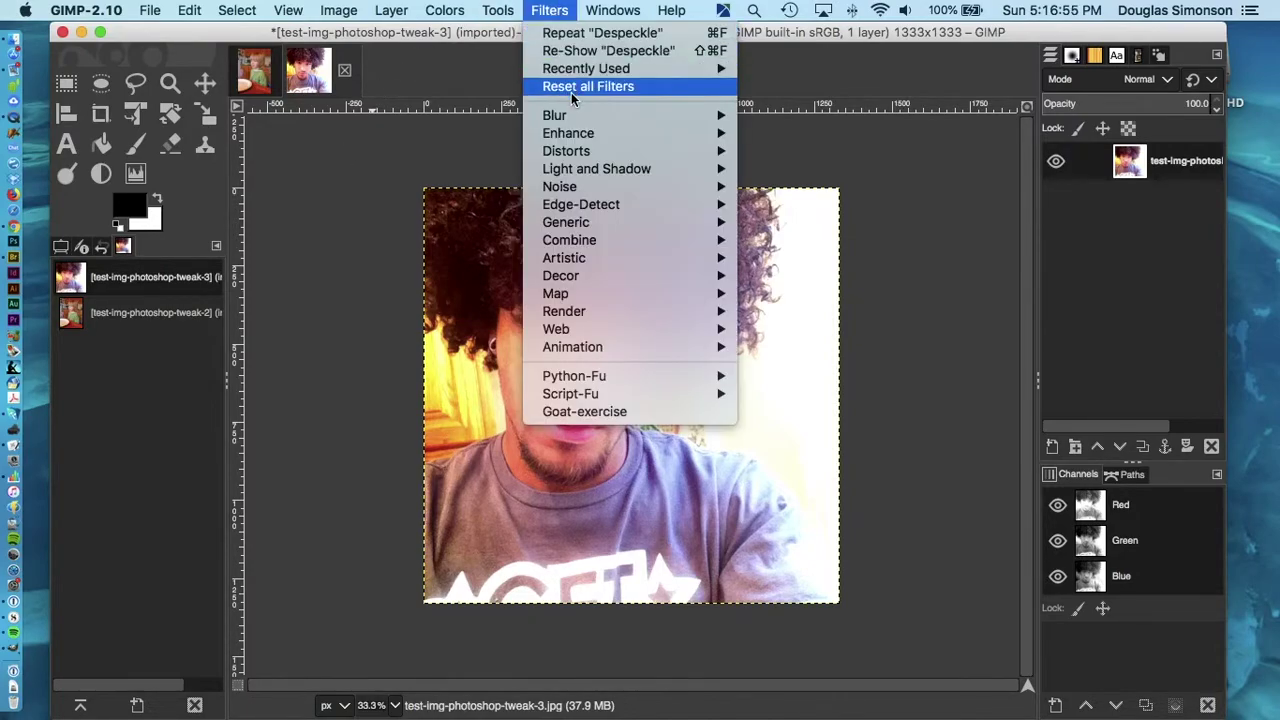
pyautogui.moveTo(576, 134)
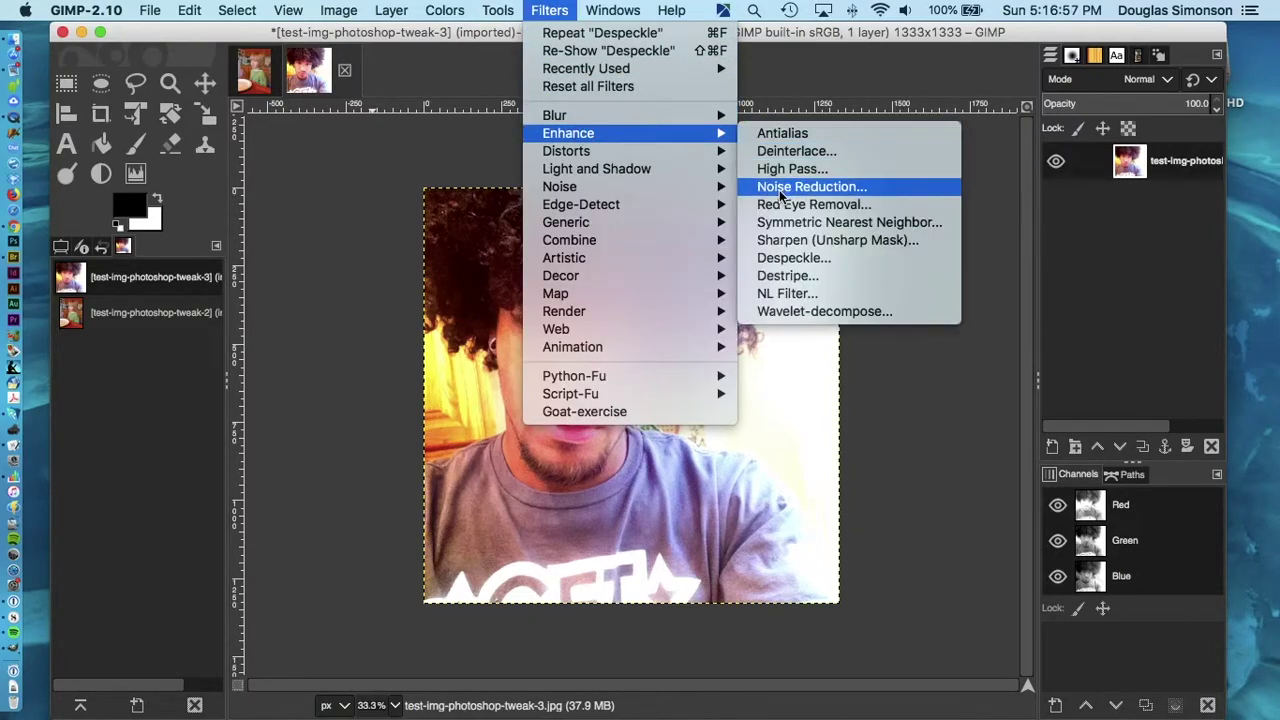
pyautogui.click(786, 260)
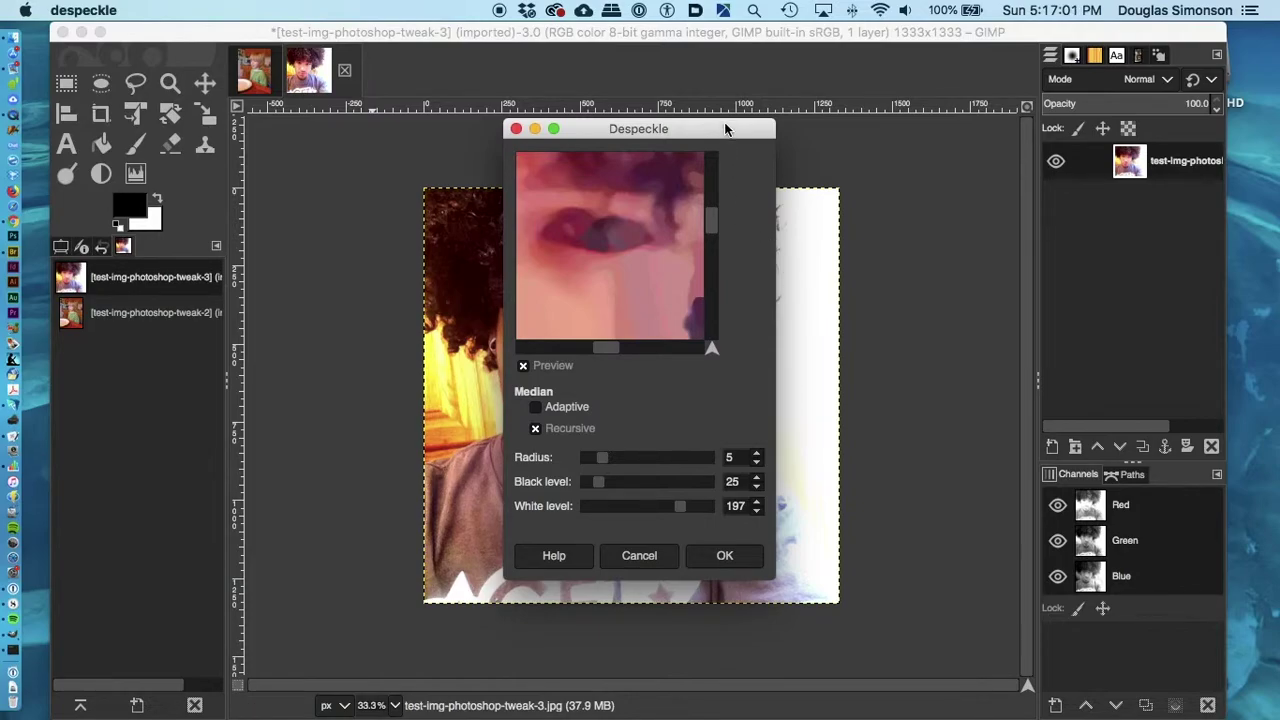
pyautogui.moveTo(725, 124); pyautogui.dragTo(404, 121)
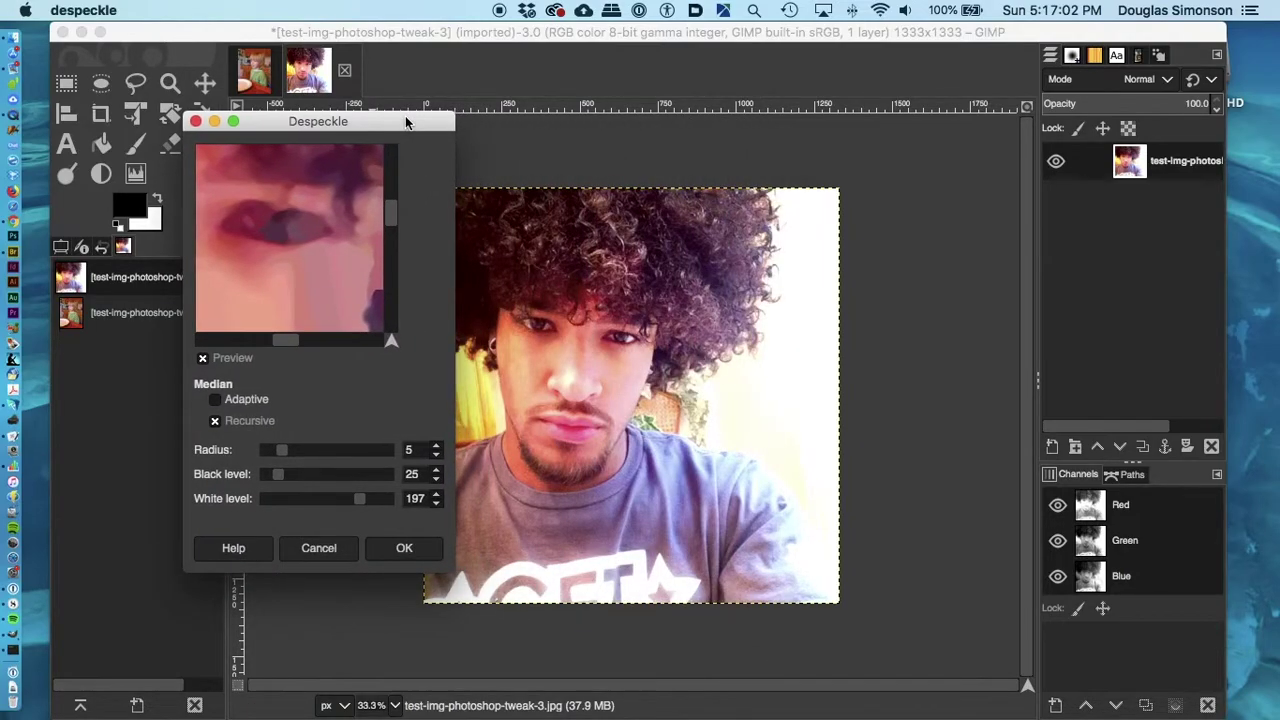
# Step: Set Despeckle to non-recursive, black level -1, white level 256 and radius 9
pyautogui.click(216, 426)
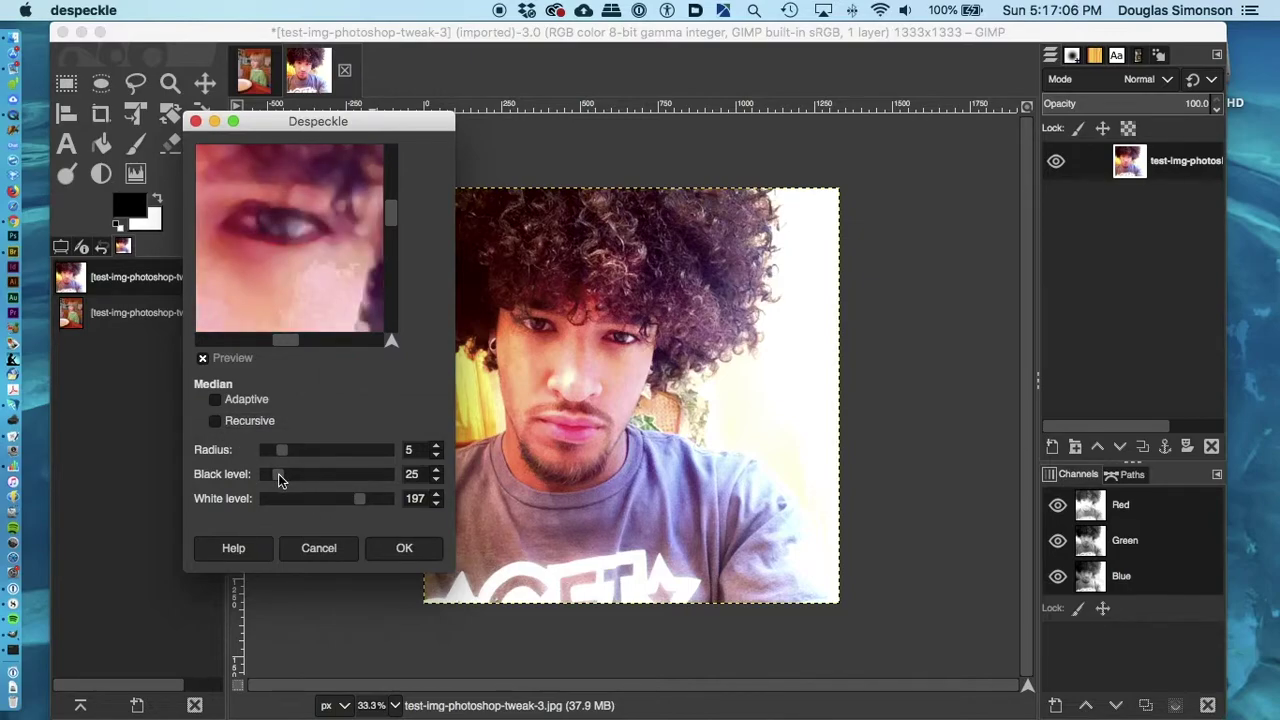
pyautogui.moveTo(280, 480); pyautogui.dragTo(252, 481)
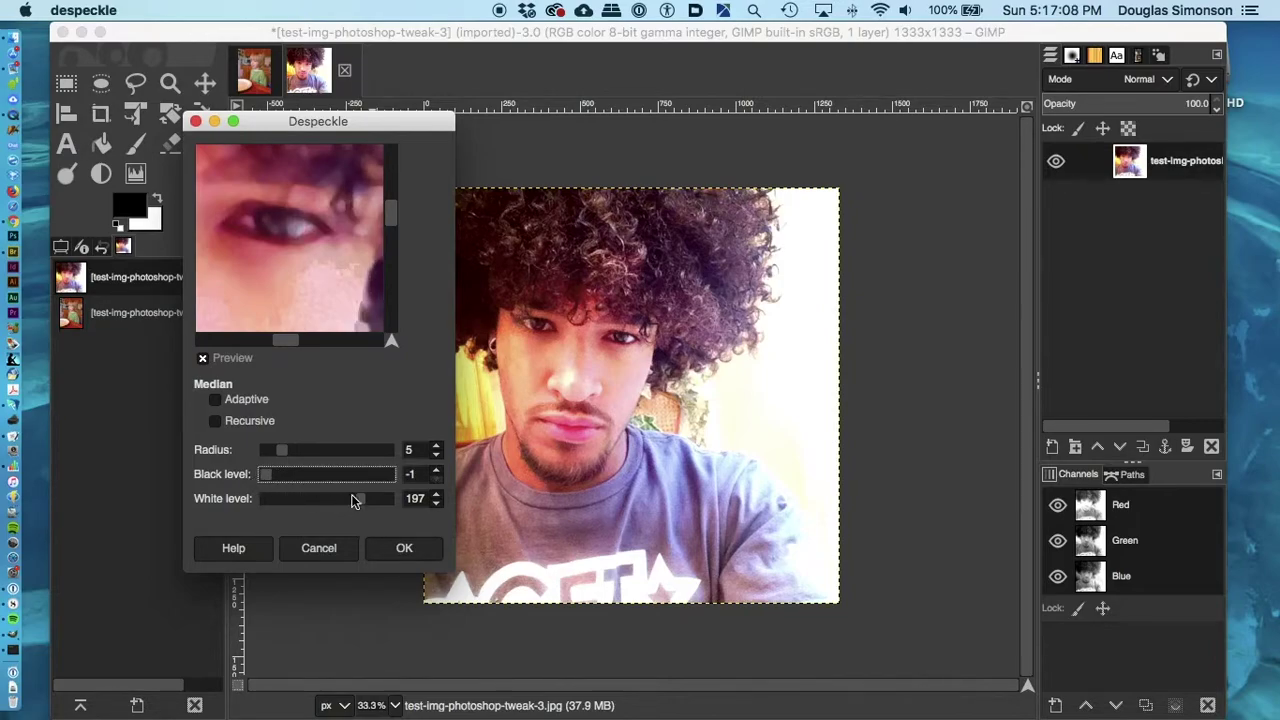
pyautogui.moveTo(361, 498); pyautogui.dragTo(385, 502)
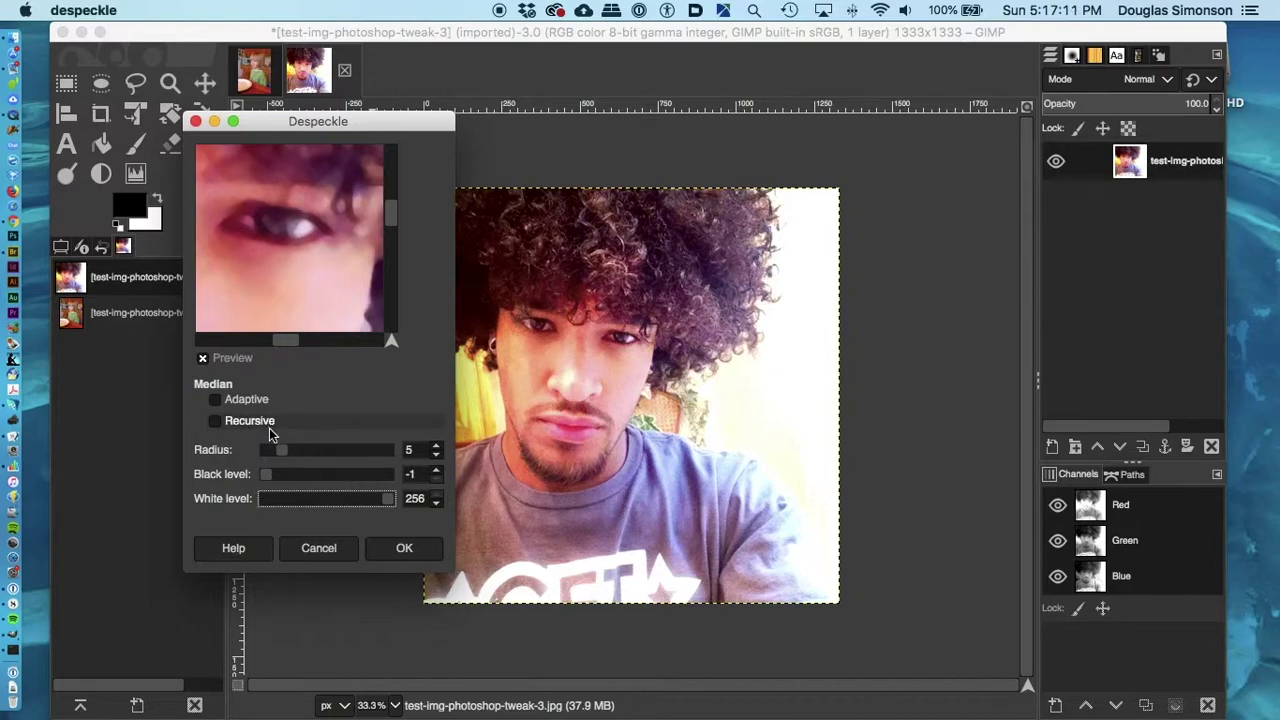
pyautogui.moveTo(280, 448)
pyautogui.mouseDown()
pyautogui.moveTo(320, 448)
pyautogui.moveTo(276, 450)
pyautogui.moveTo(297, 449)
pyautogui.mouseUp()
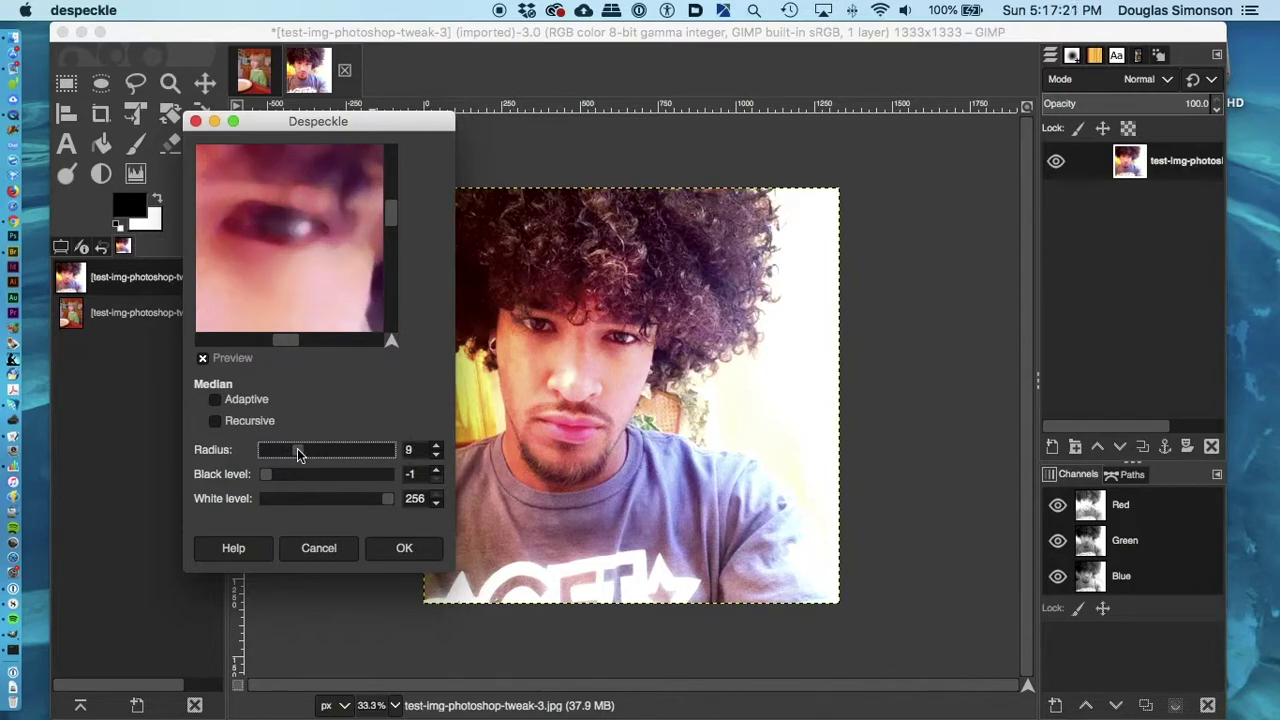
# Step: Apply the Despeckle filter and zoom in to inspect the softening
pyautogui.click(397, 548)
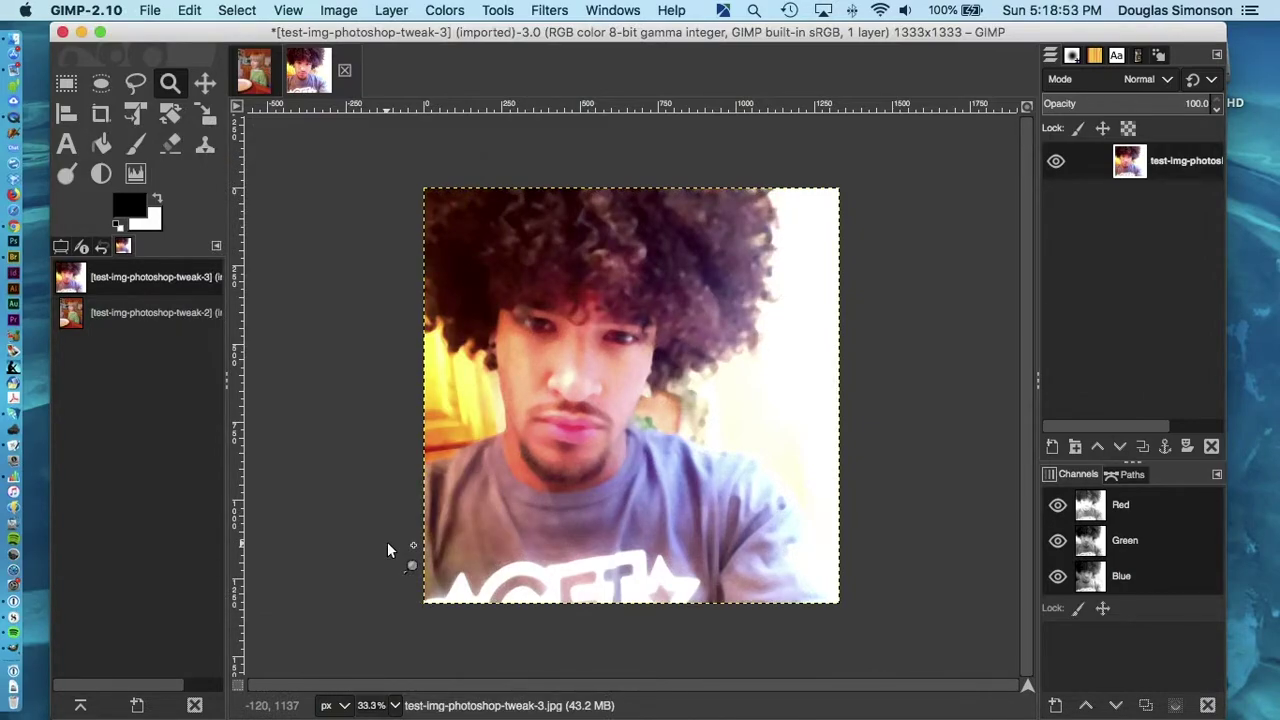
pyautogui.click(389, 549)
pyautogui.click(392, 550)
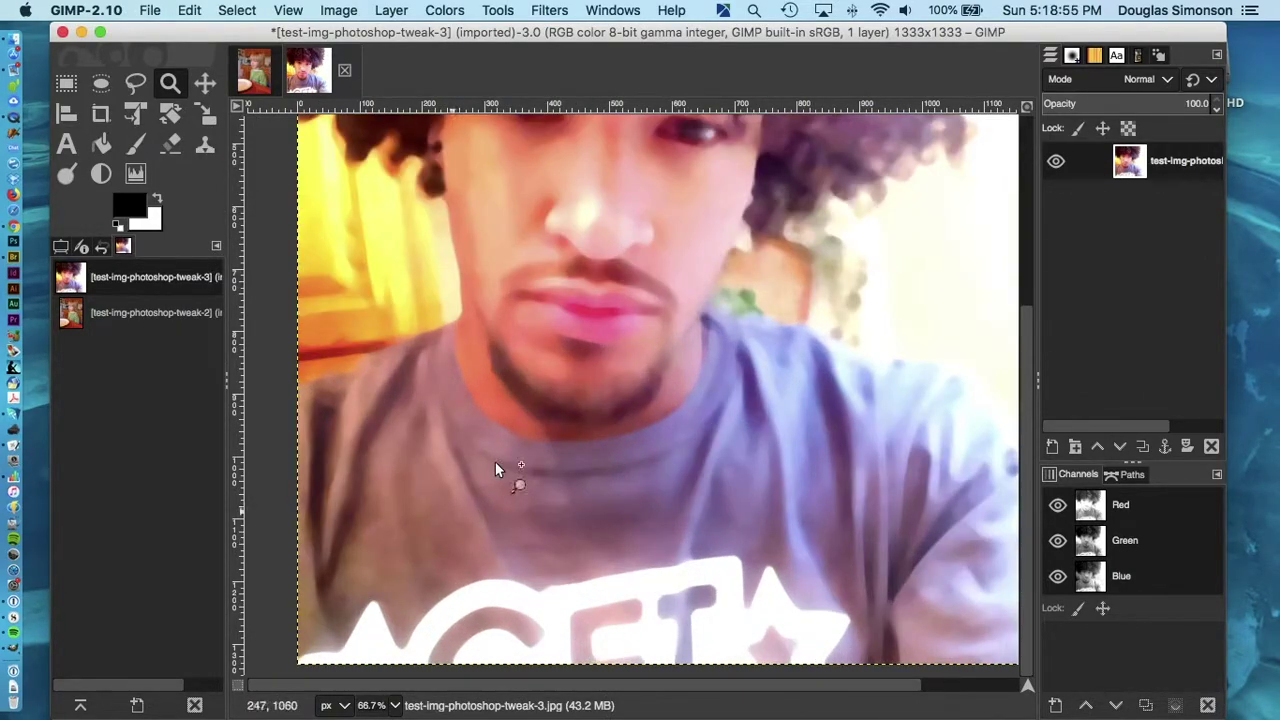
pyautogui.scroll(5, 560, 520)
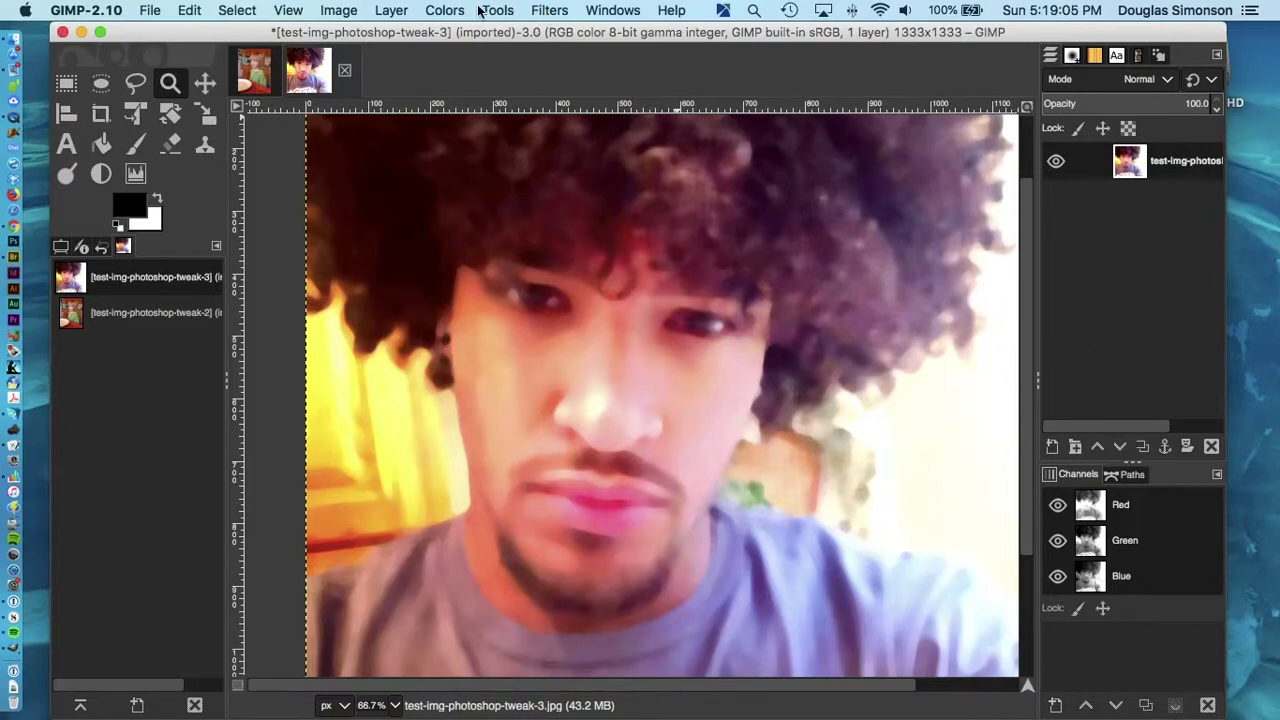
# Step: Posterize the portrait with 7 levels
pyautogui.click(444, 10)
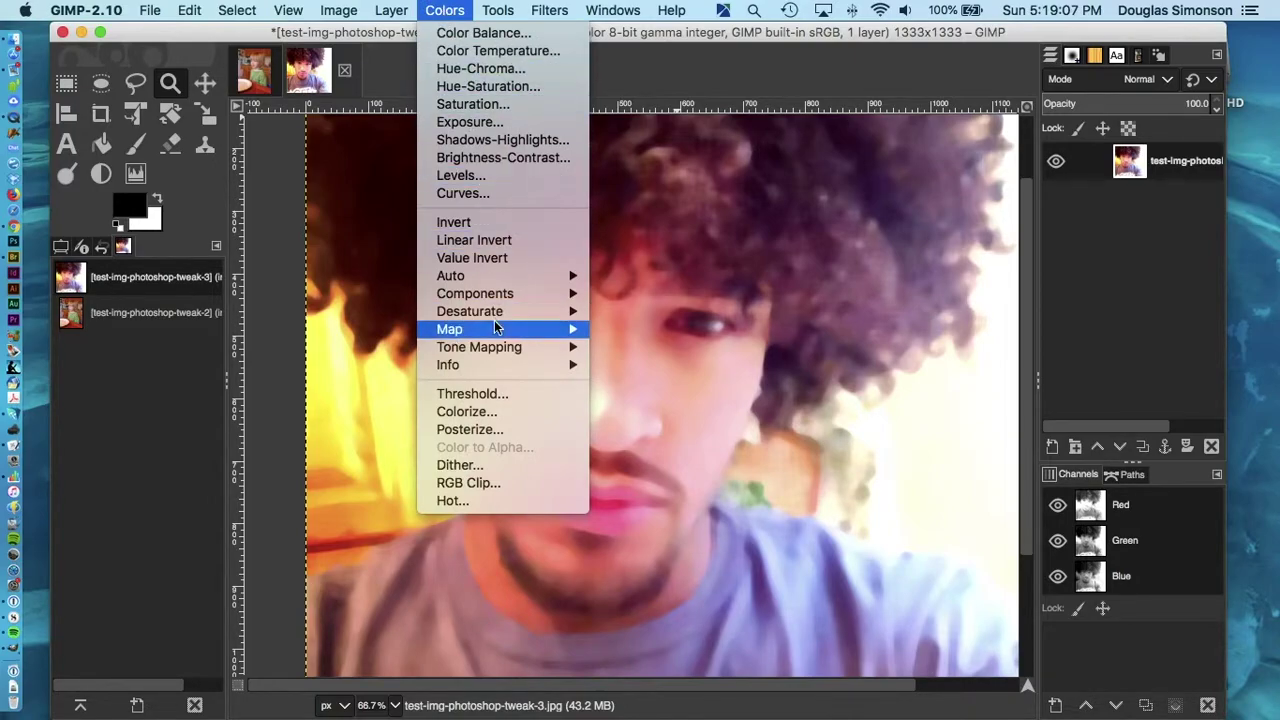
pyautogui.click(506, 429)
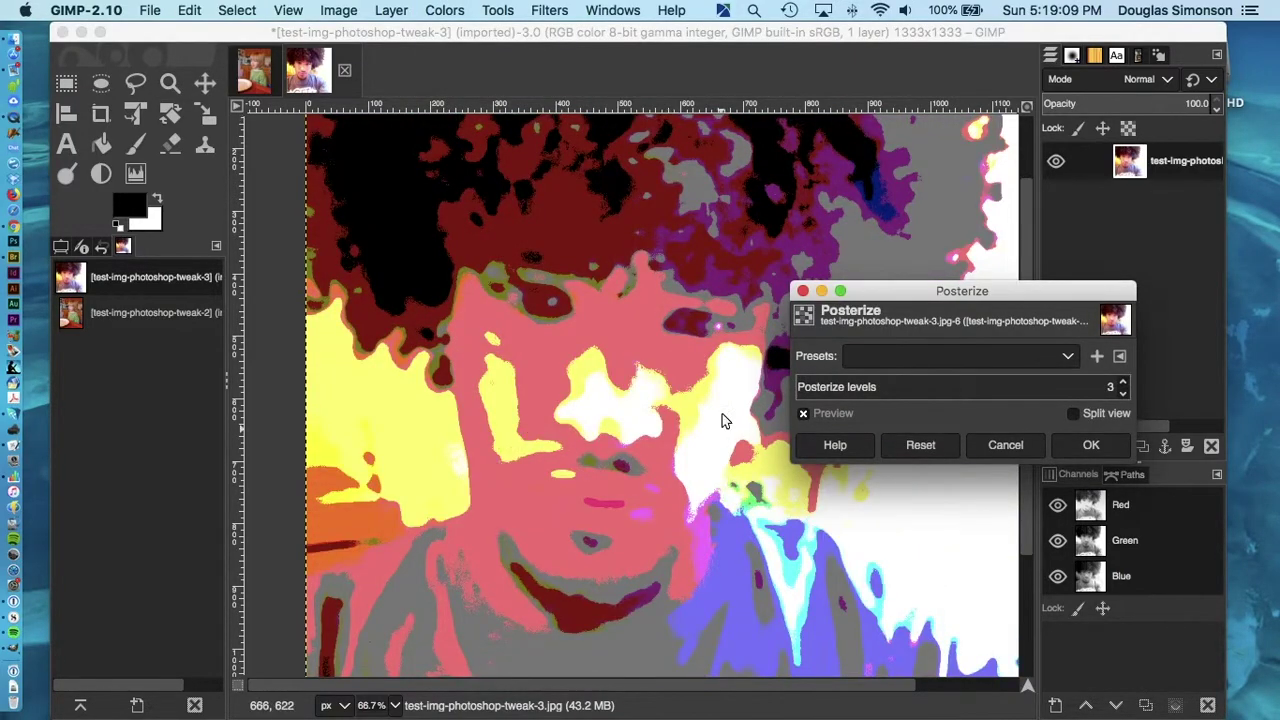
pyautogui.moveTo(860, 293); pyautogui.dragTo(953, 256)
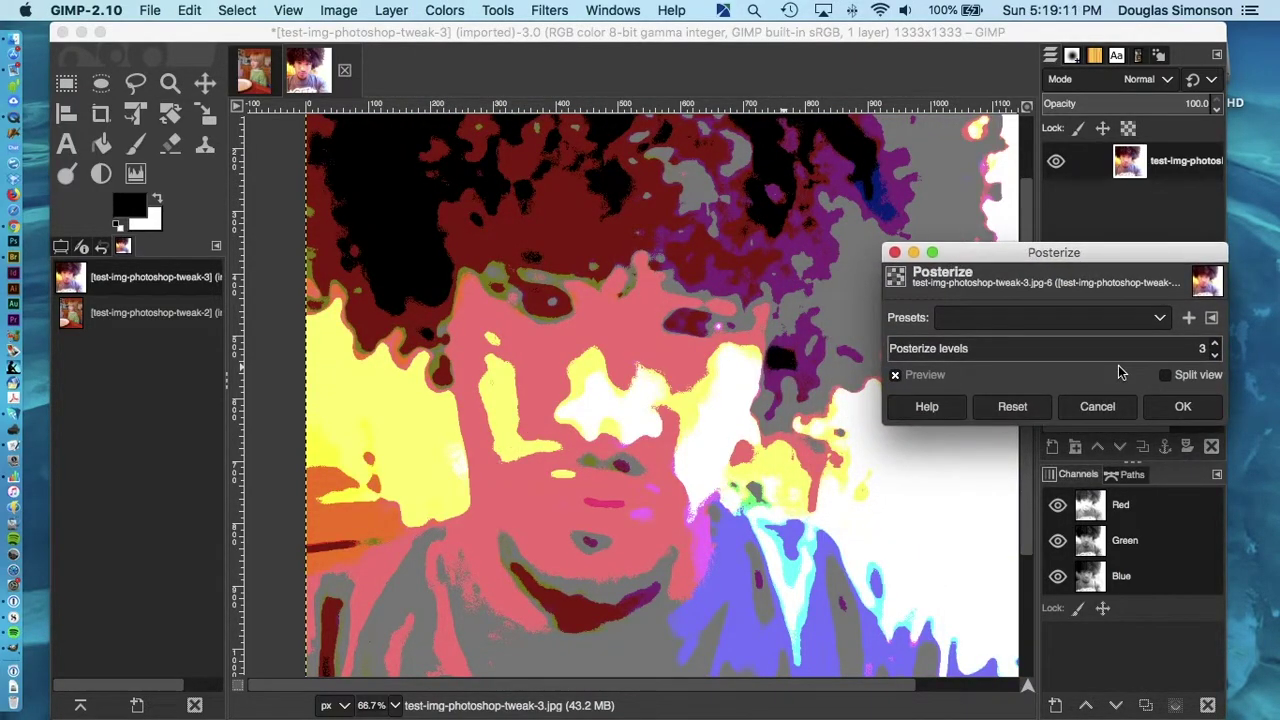
pyautogui.click(1202, 348)
pyautogui.click(1215, 344)
pyautogui.click(1215, 344)
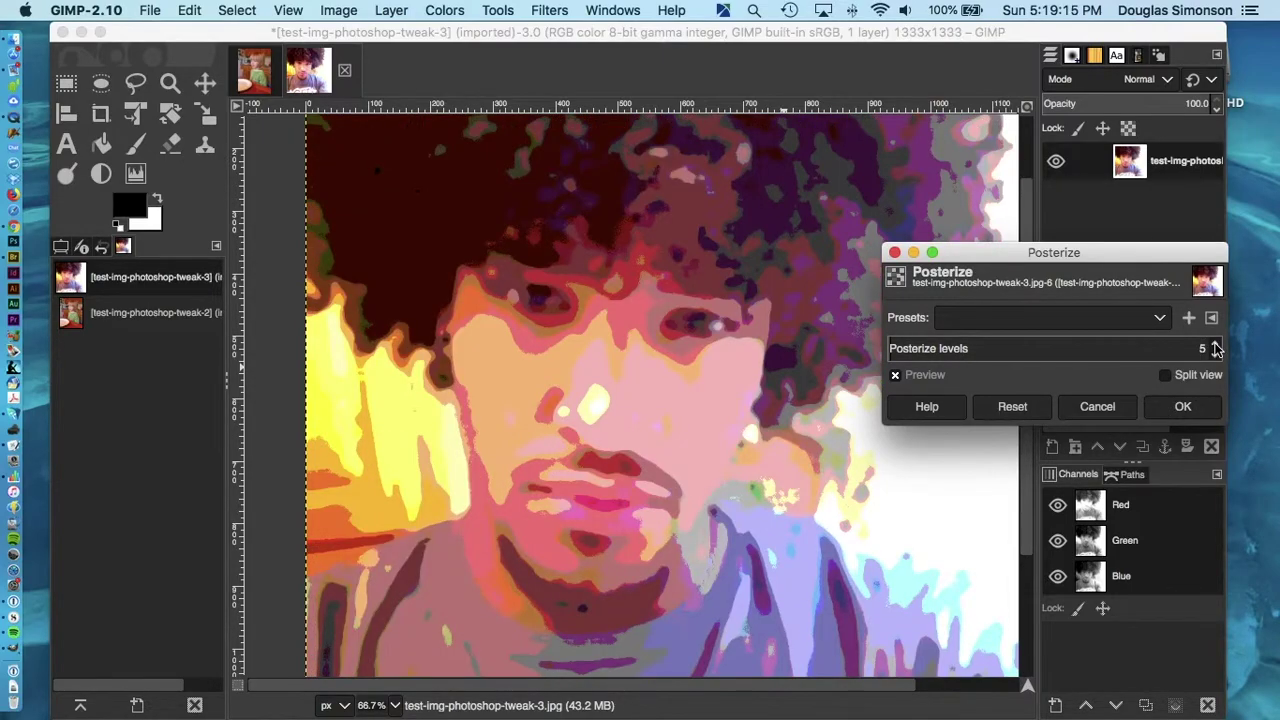
pyautogui.click(1215, 344)
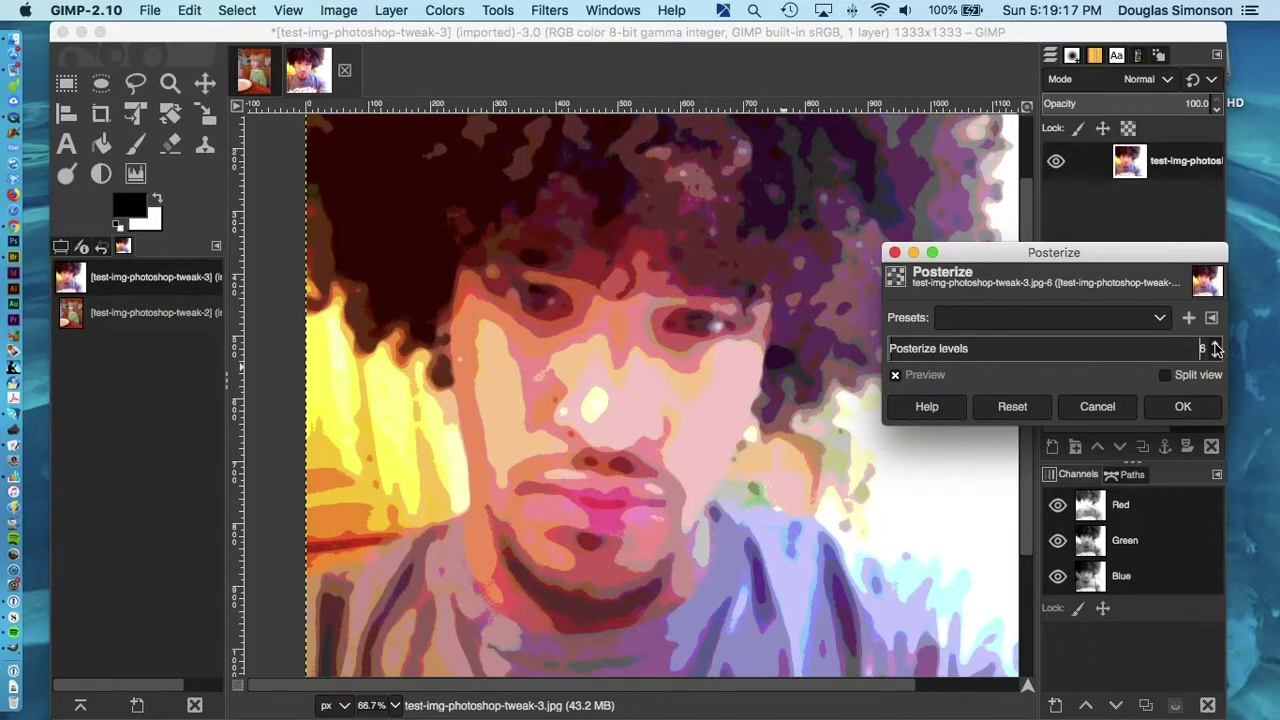
pyautogui.click(1216, 344)
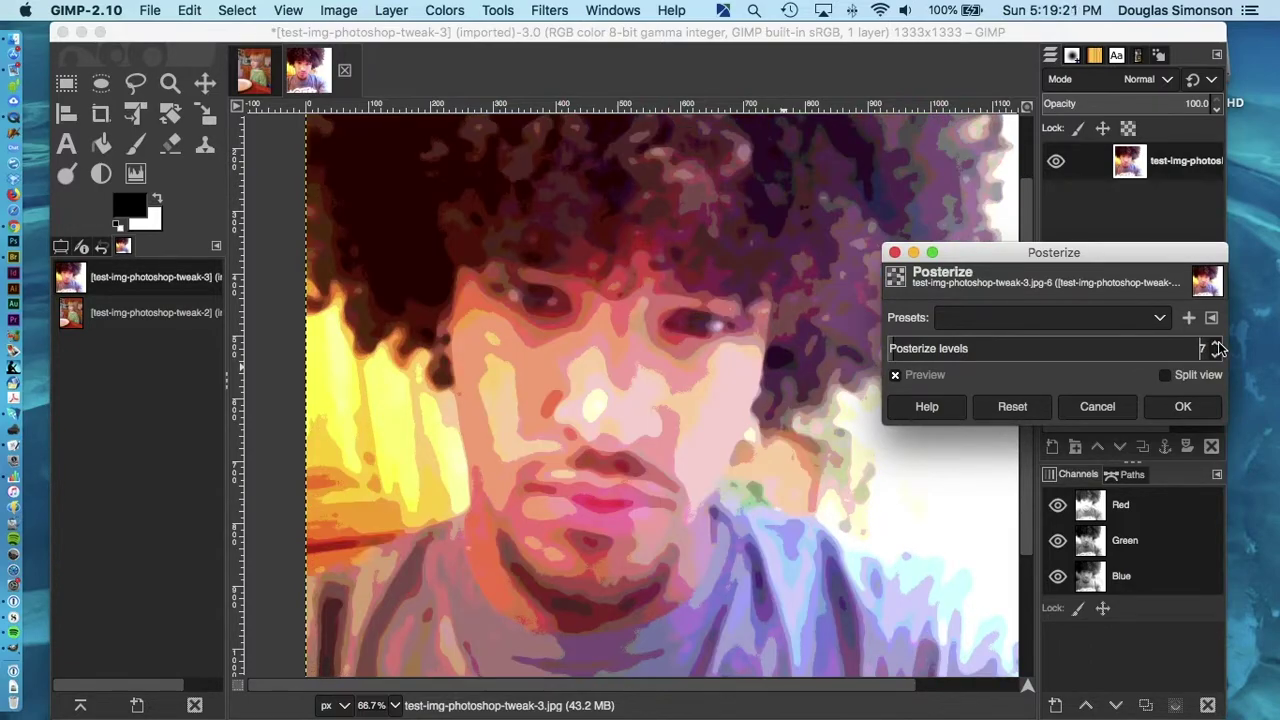
pyautogui.click(1182, 408)
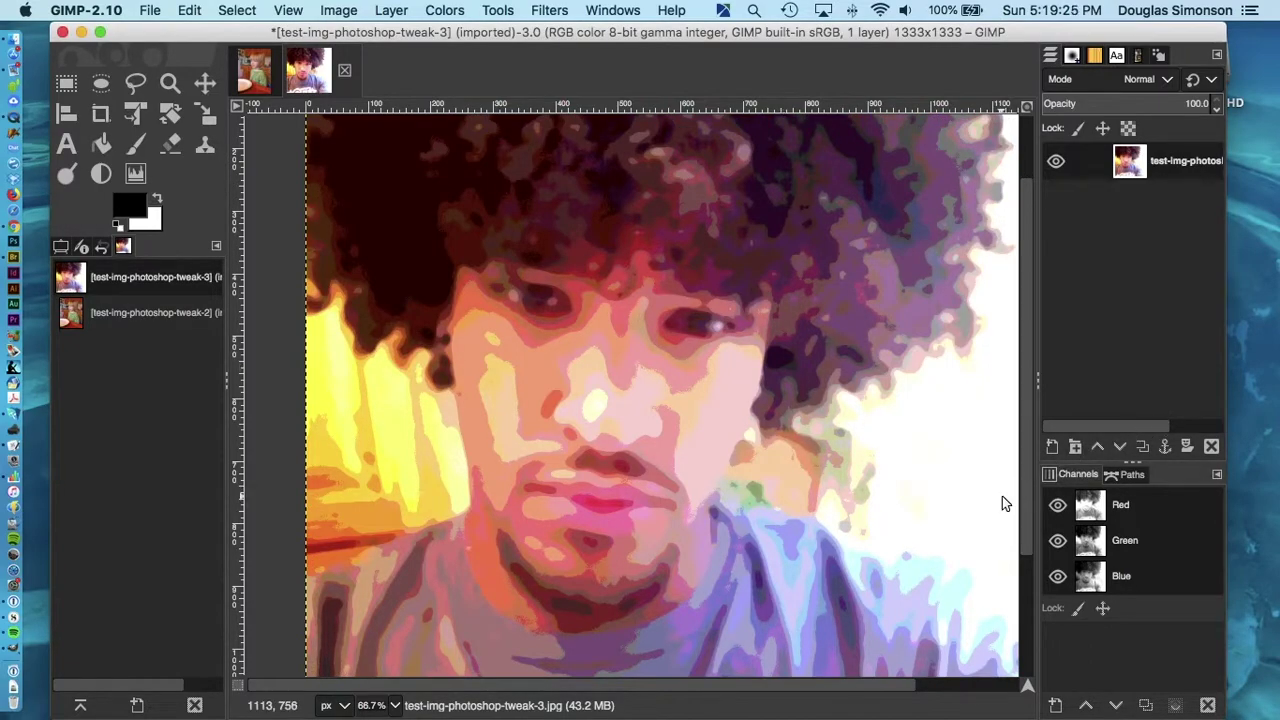
# Step: Zoom out to view the entire posterized portrait
pyautogui.press('-')
pyautogui.press('-')
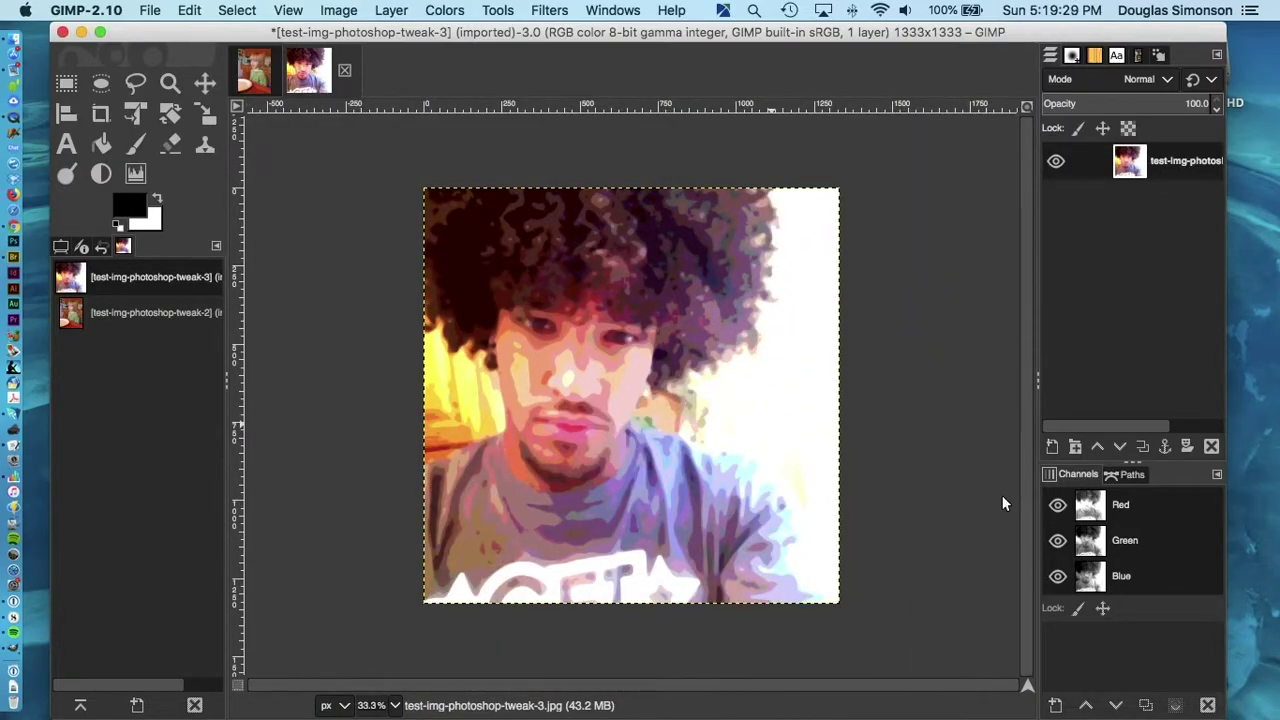